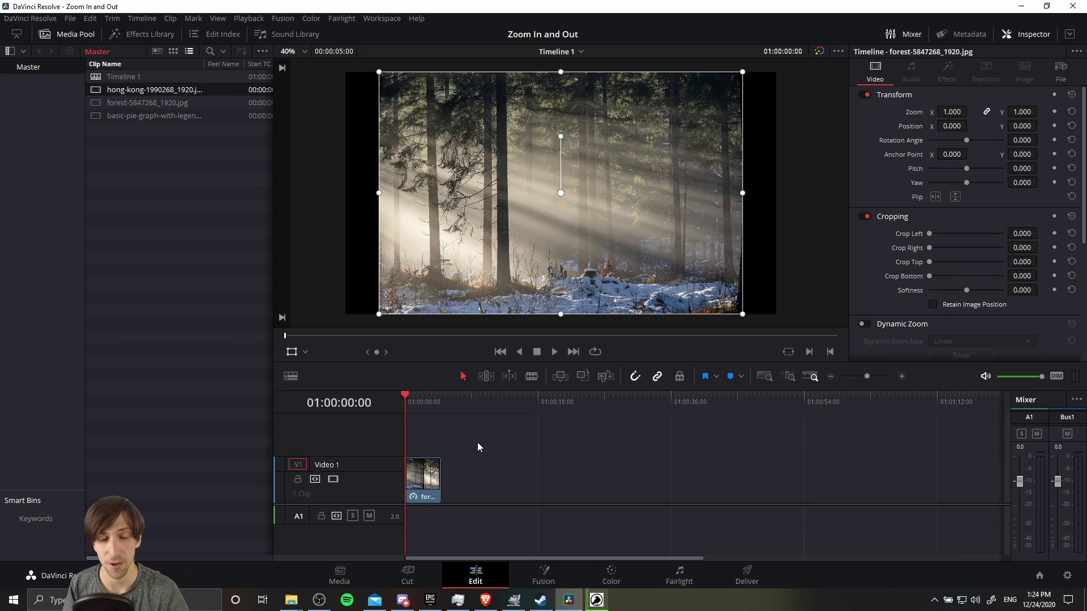
Select the forest clip and set the viewer overlay to Dynamic Zoom to show its framing boxes
{"action": "left_click", "coordinate": [422, 477]}
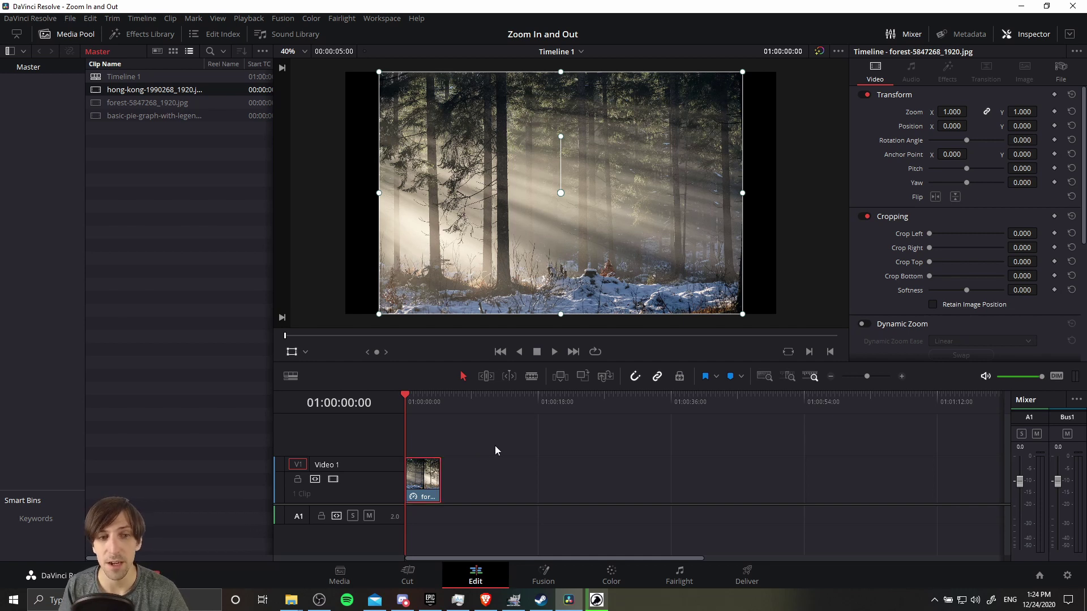
{"action": "left_click", "coordinate": [307, 352]}
{"action": "left_click", "coordinate": [385, 245]}
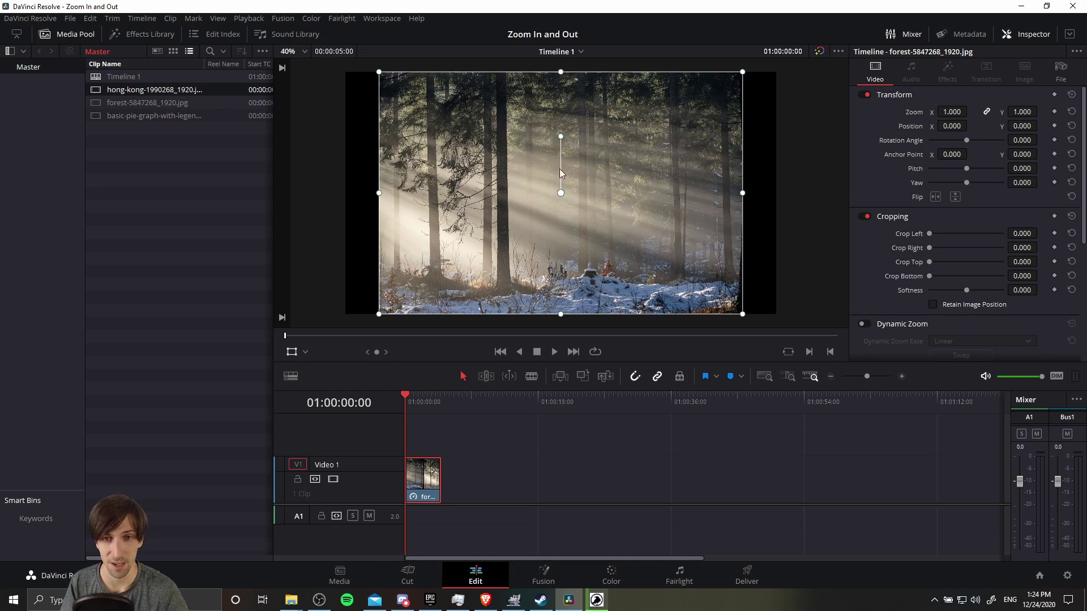
{"action": "left_click", "coordinate": [305, 352]}
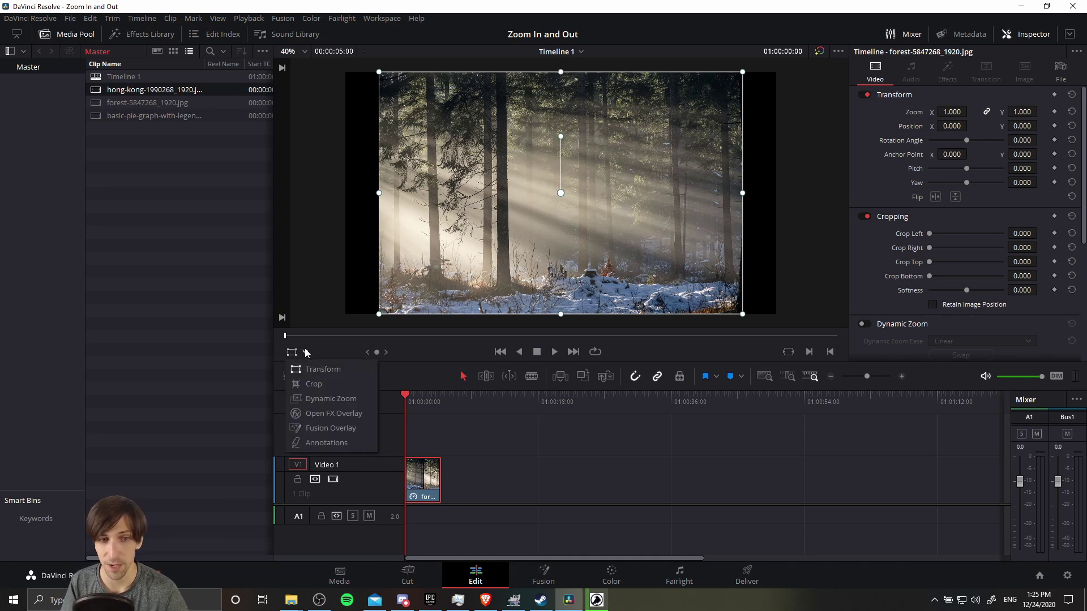
{"action": "left_click", "coordinate": [319, 399]}
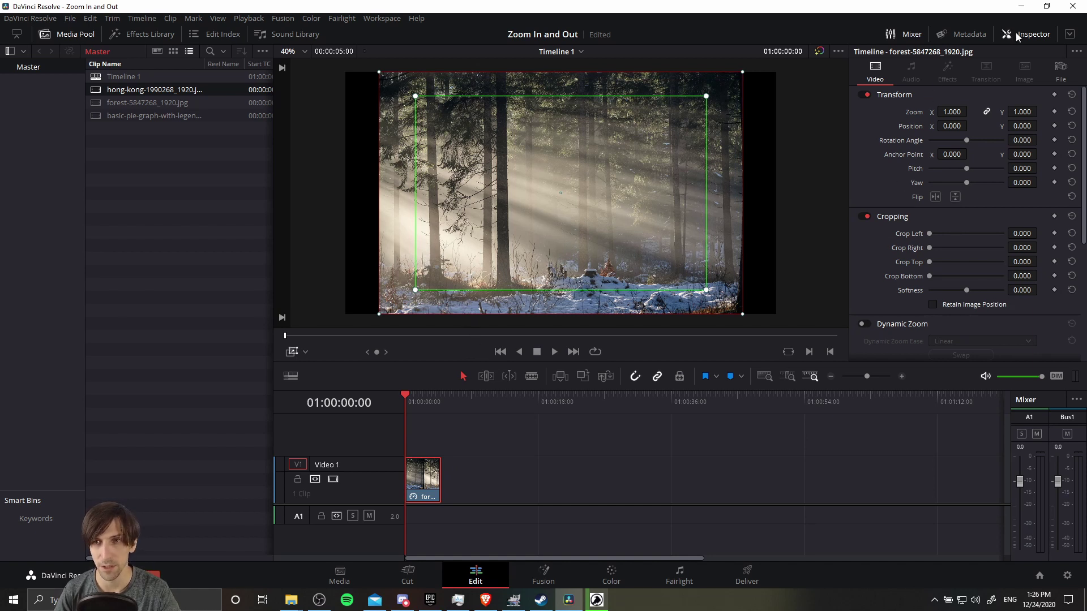
Enable Dynamic Zoom on the forest clip with Linear ease and play to preview the zoom-out
{"action": "scroll", "coordinate": [873, 168], "scroll_direction": "down", "scroll_amount": 2}
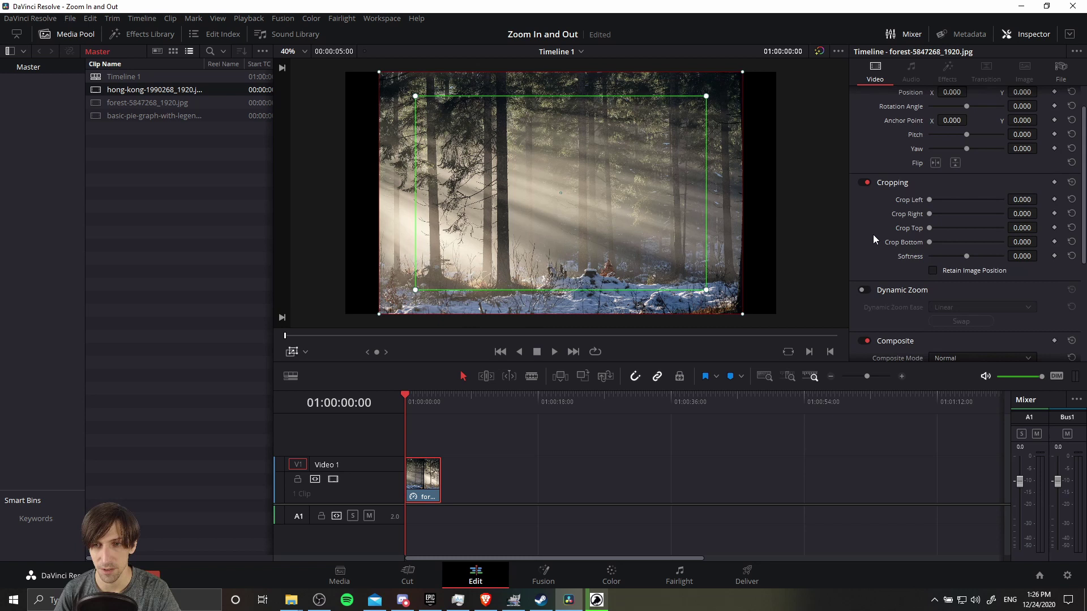
{"action": "left_click", "coordinate": [865, 289]}
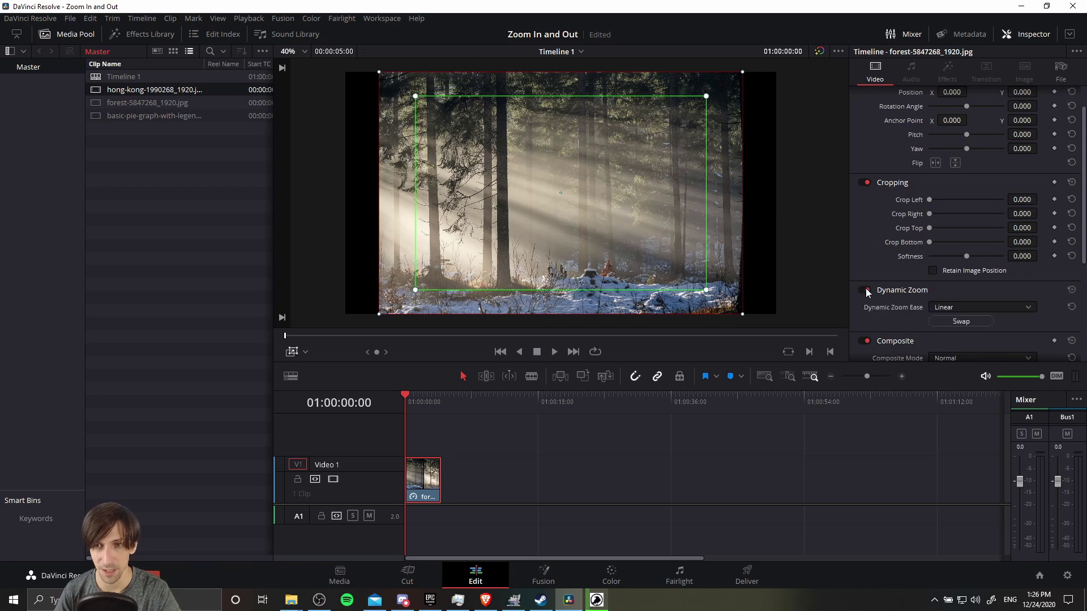
{"action": "left_click", "coordinate": [554, 351]}
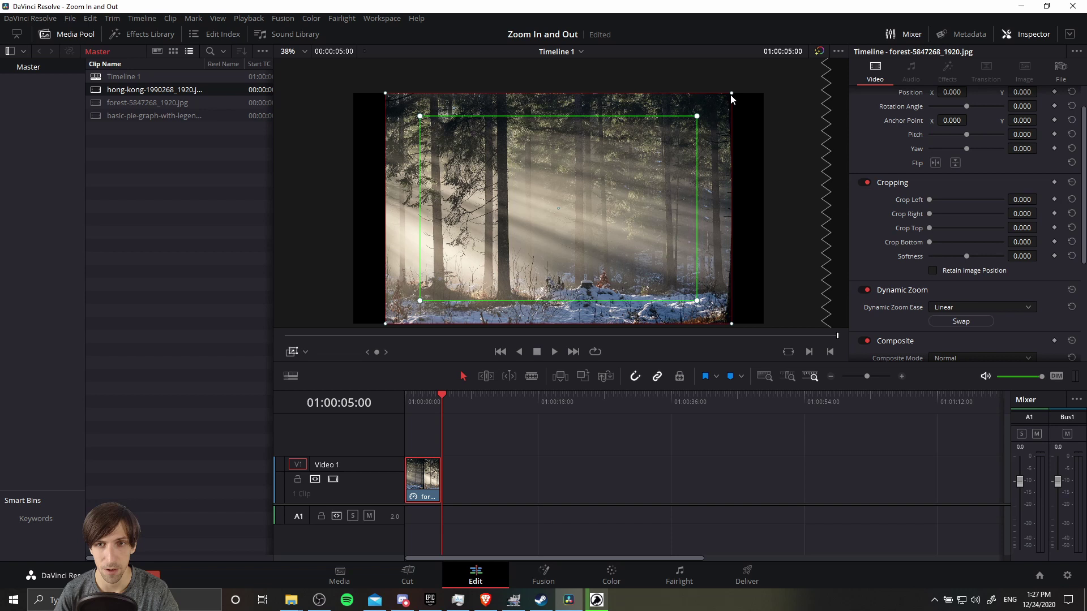
Shrink the red framing box, enlarge the green one, then replay the forest clip from the start
{"action": "left_click_drag", "start_coordinate": [730, 94], "coordinate": [671, 141]}
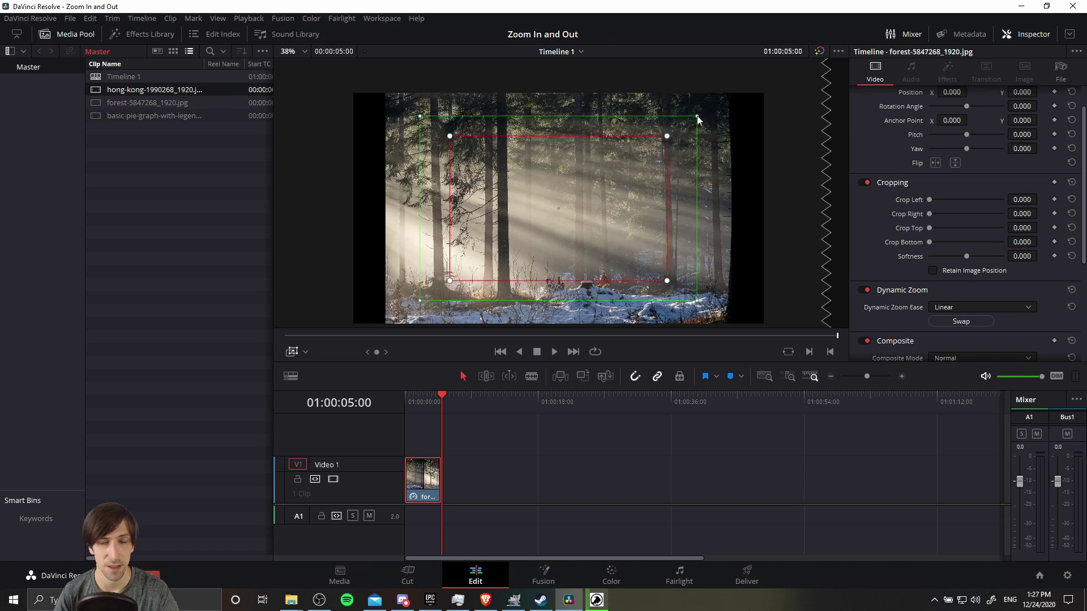
{"action": "left_click_drag", "start_coordinate": [660, 159], "coordinate": [661, 187]}
{"action": "left_click_drag", "start_coordinate": [697, 120], "coordinate": [706, 110]}
{"action": "key", "text": "Home"}
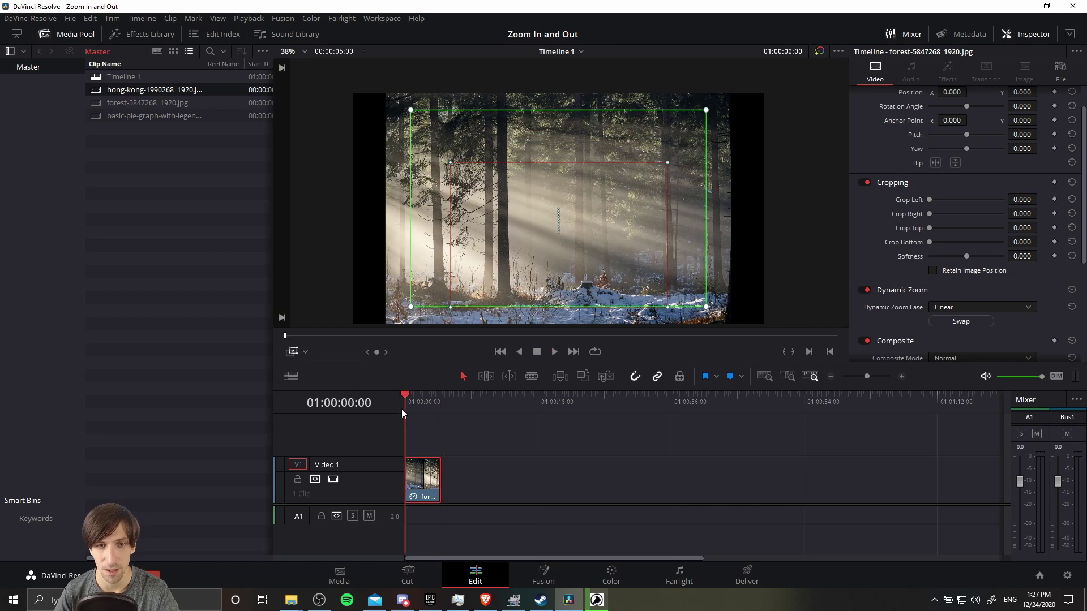
{"action": "left_click", "coordinate": [554, 352]}
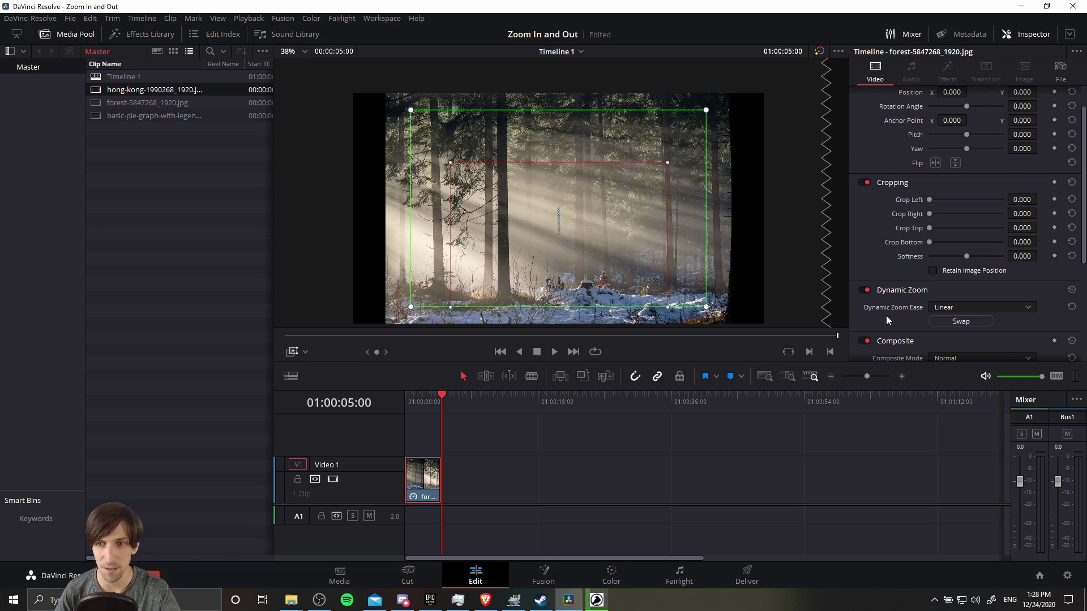
Change the Dynamic Zoom Ease to Ease In and Out and replay from the timeline start
{"action": "left_click", "coordinate": [969, 306]}
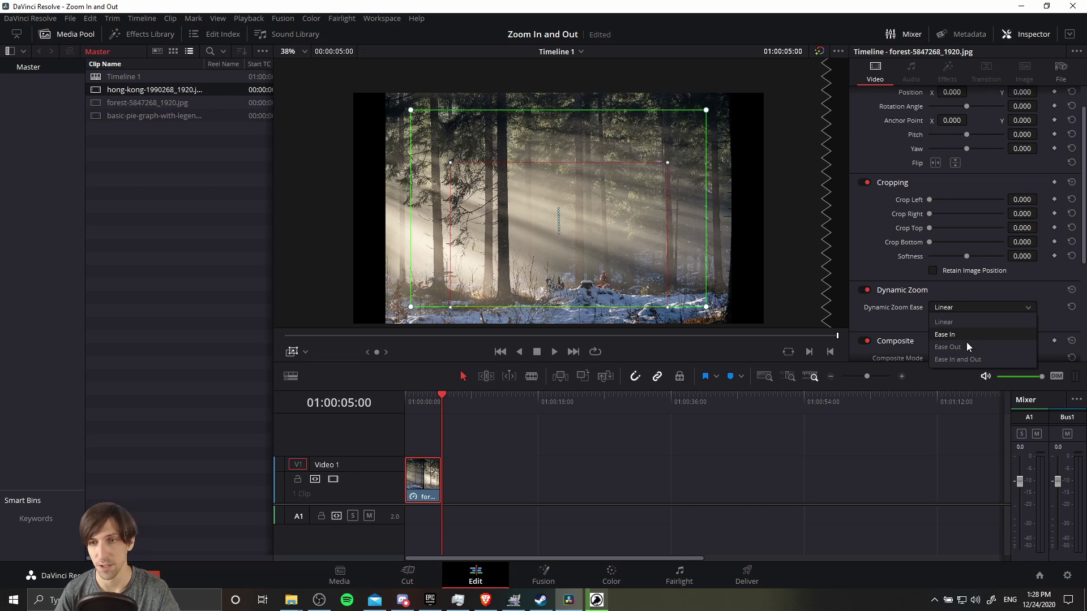
{"action": "left_click", "coordinate": [989, 361]}
{"action": "left_click", "coordinate": [405, 401]}
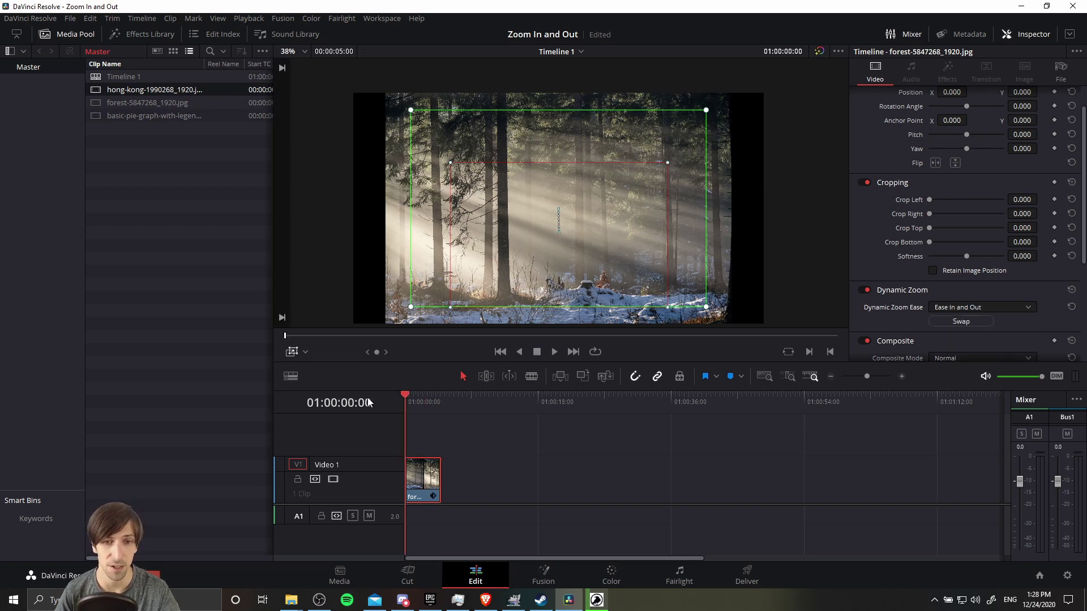
{"action": "left_click", "coordinate": [556, 352]}
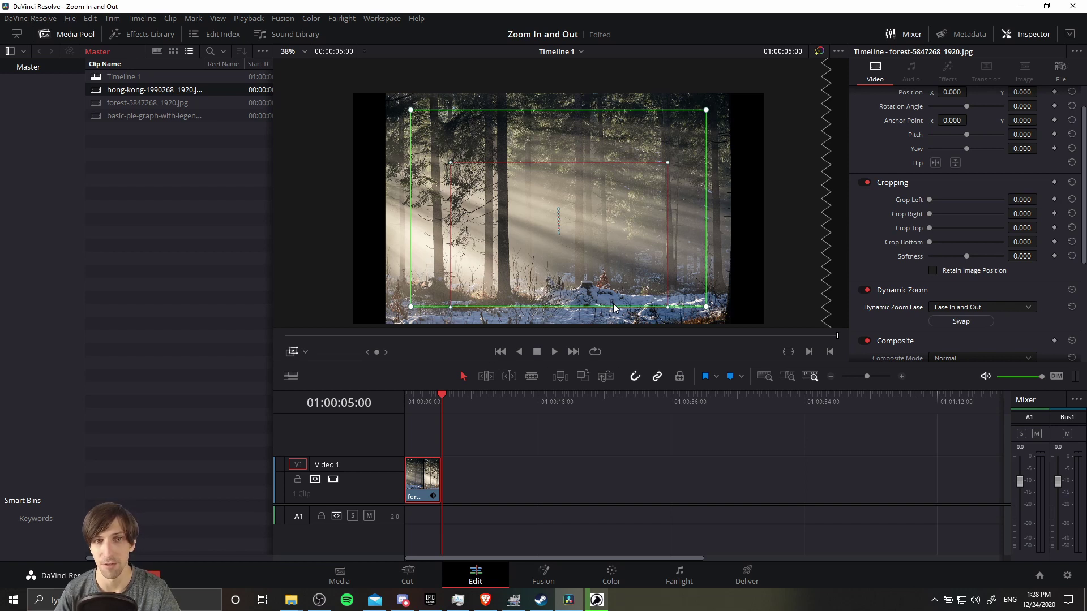
Turn off Dynamic Zoom, save the project, and place the pie chart image on Video 2
{"action": "left_click", "coordinate": [861, 291]}
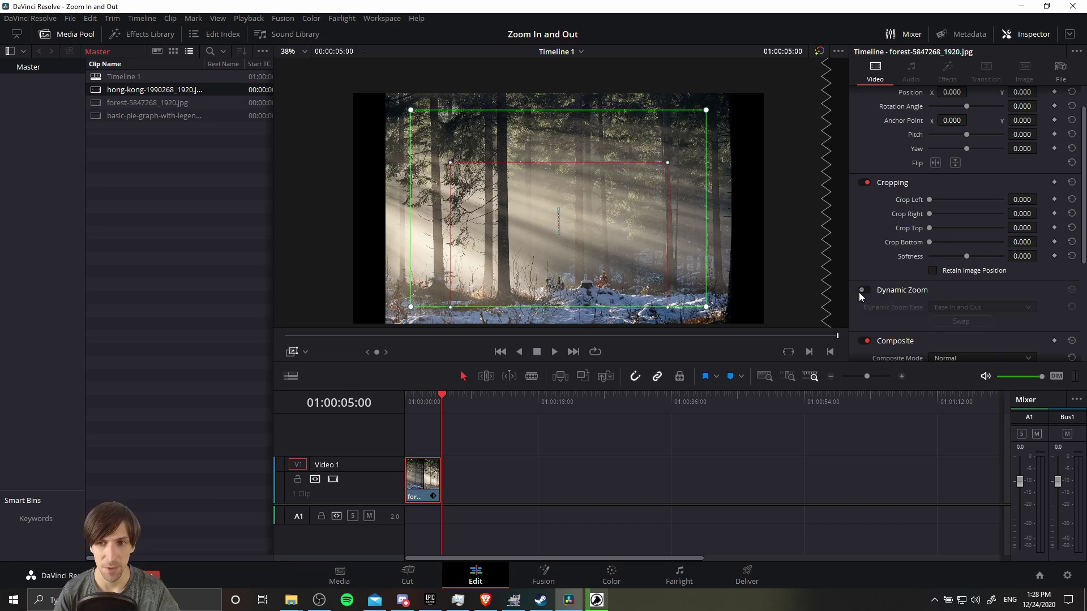
{"action": "key", "text": "ctrl+s"}
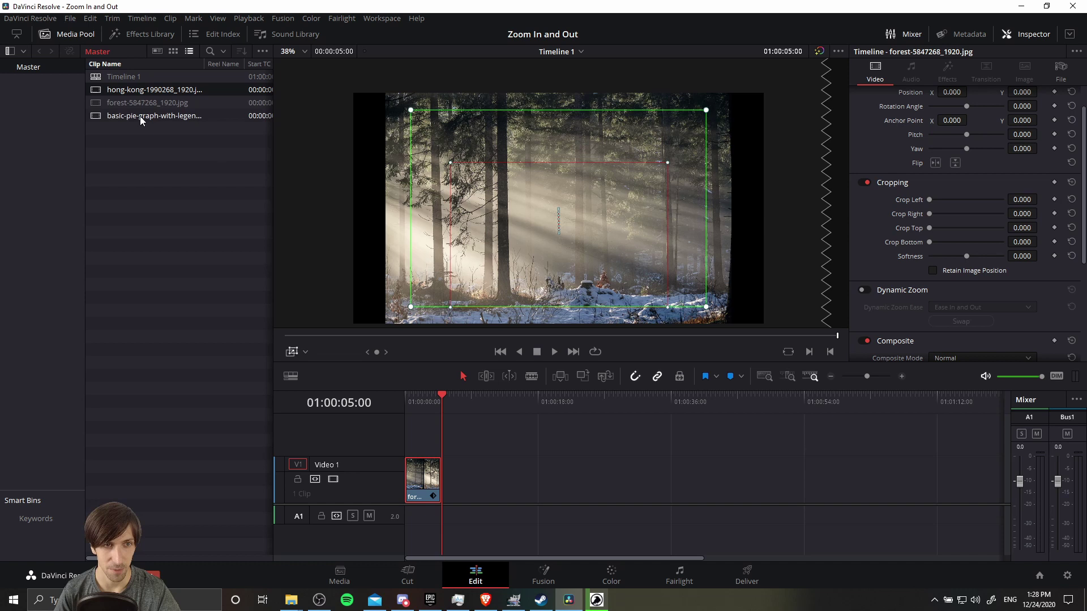
{"action": "left_click_drag", "start_coordinate": [141, 116], "coordinate": [423, 442]}
{"action": "left_click", "coordinate": [420, 442]}
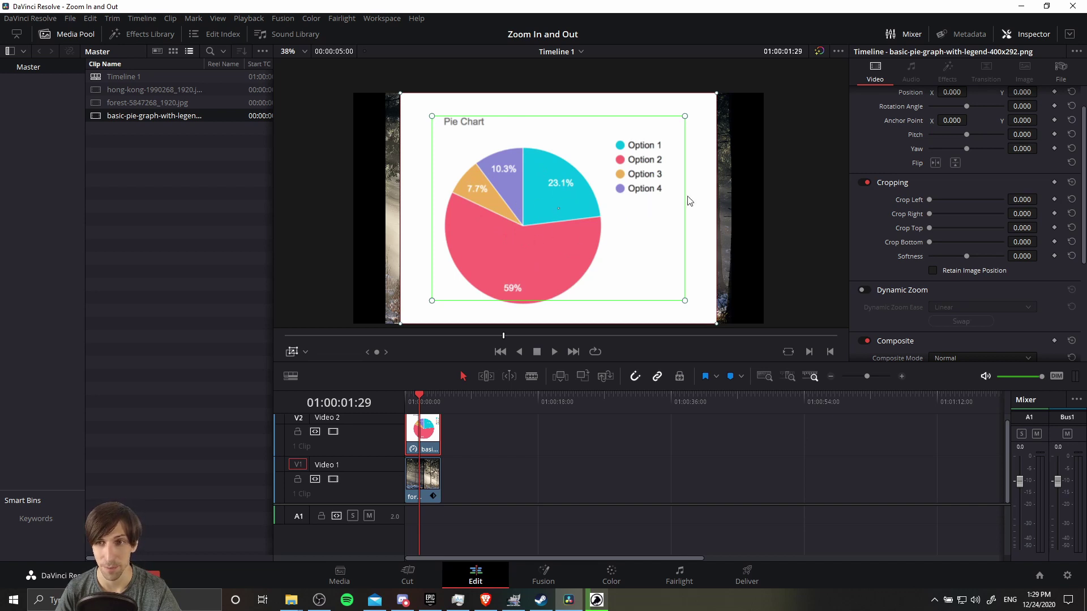
Set the pie chart's Zoom to 0.06, then drag it up to about 0.23
{"action": "scroll", "coordinate": [882, 223], "scroll_direction": "up", "scroll_amount": 2}
{"action": "left_click", "coordinate": [951, 112]}
{"action": "type", "text": "0.06"}
{"action": "key", "text": "Return"}
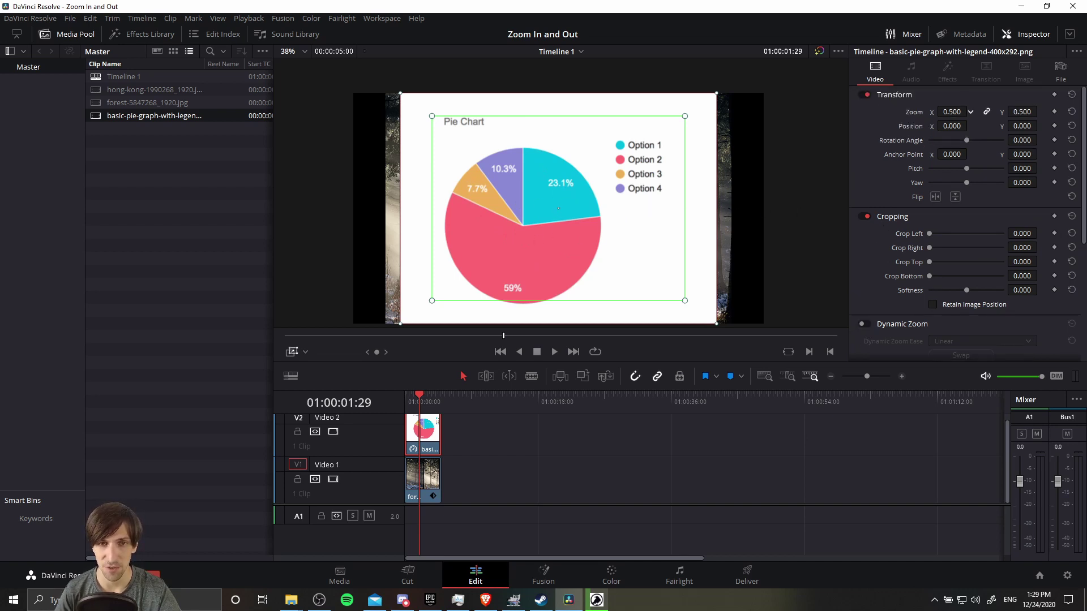
{"action": "left_click_drag", "start_coordinate": [970, 111], "coordinate": [1024, 111]}
Switch the viewer overlay to Transform and enlarge the pie chart to 0.450 zoom
{"action": "left_click", "coordinate": [305, 352]}
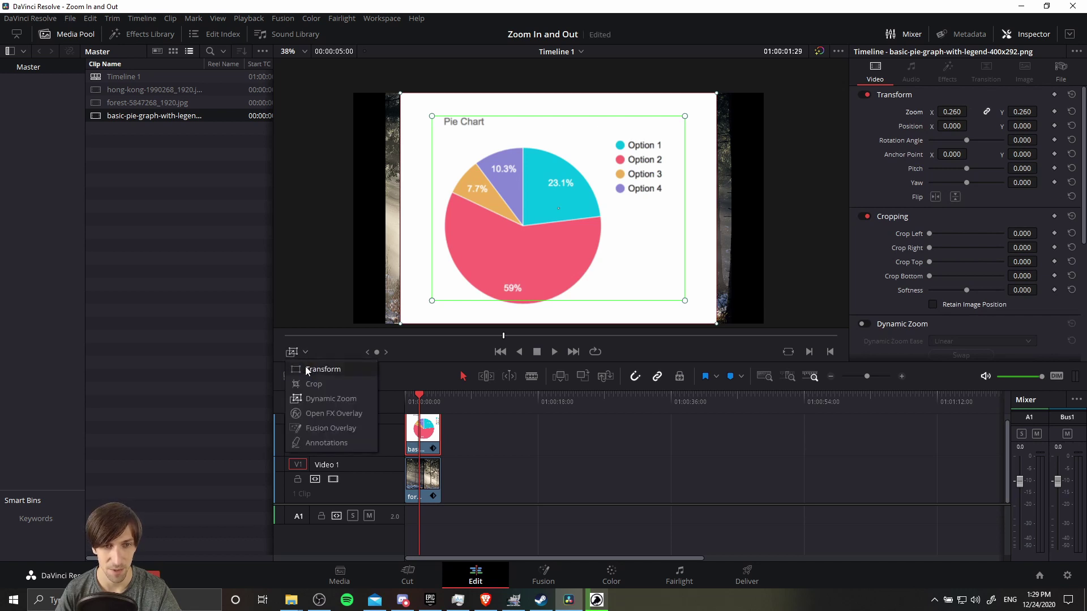
{"action": "left_click", "coordinate": [306, 368]}
{"action": "left_click", "coordinate": [305, 352]}
{"action": "left_click", "coordinate": [308, 392]}
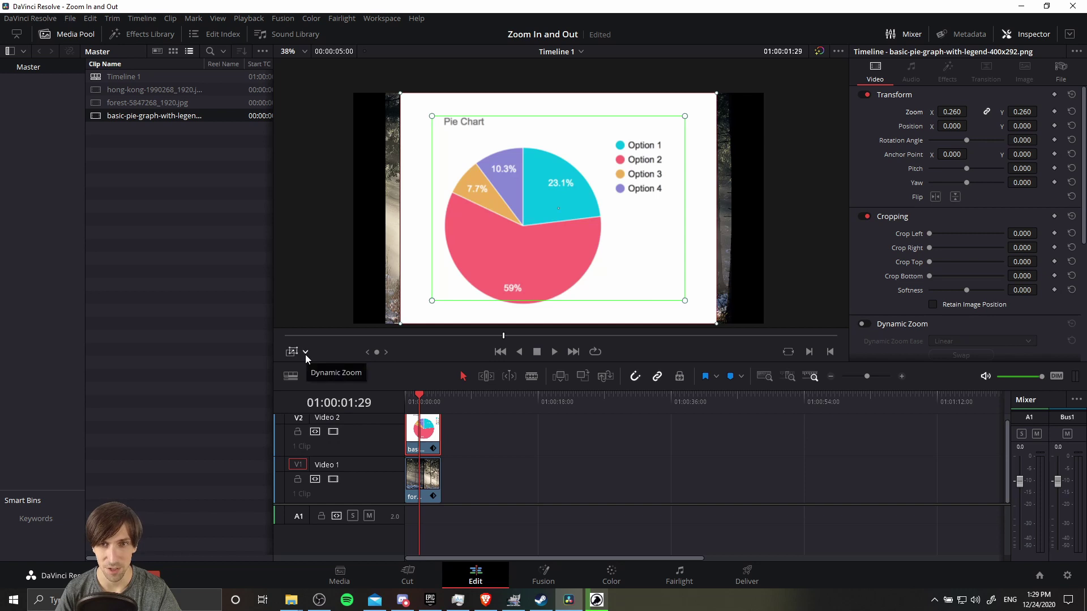
{"action": "left_click", "coordinate": [305, 352]}
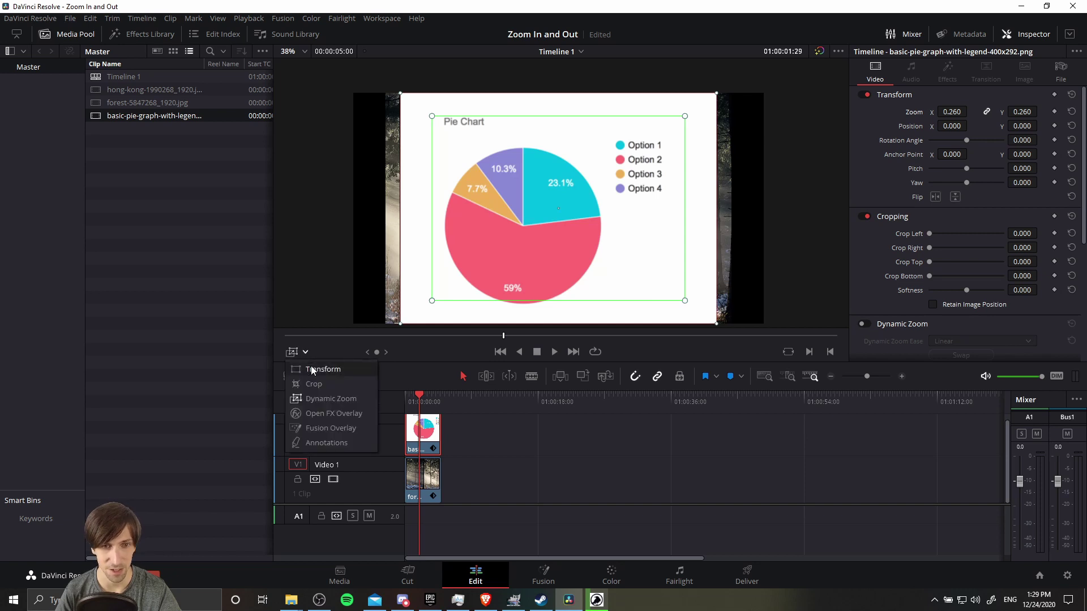
{"action": "left_click", "coordinate": [349, 368]}
{"action": "mouse_move", "coordinate": [956, 114]}
{"action": "left_mouse_down"}
{"action": "mouse_move", "coordinate": [986, 114]}
{"action": "mouse_move", "coordinate": [974, 111]}
{"action": "left_mouse_up"}
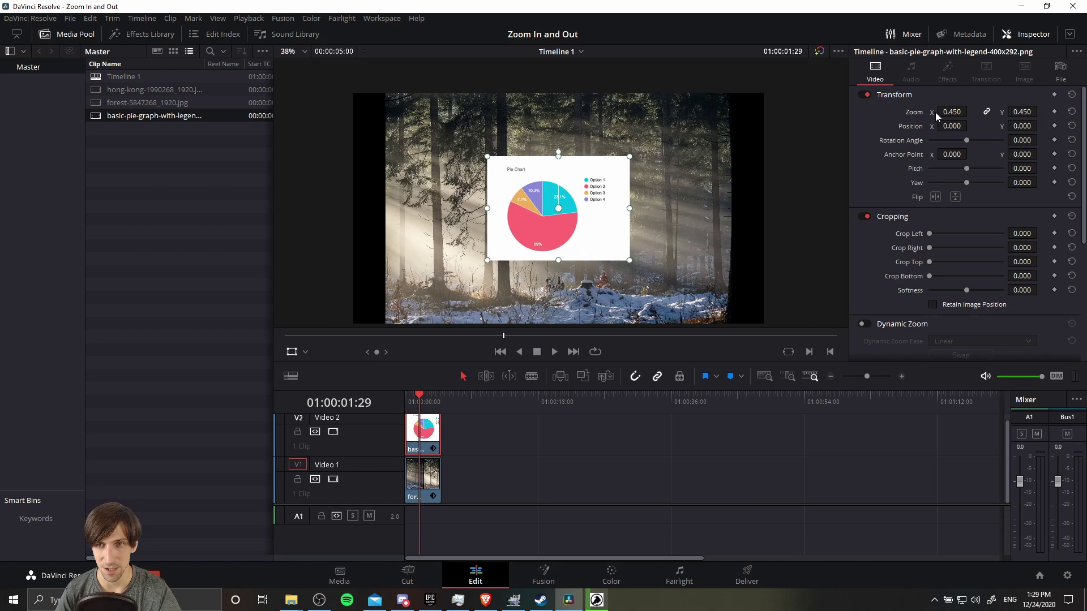
Scale the pie chart to 0.600 and position it at about -7.944, 34.434
{"action": "left_click_drag", "start_coordinate": [1019, 112], "coordinate": [957, 112]}
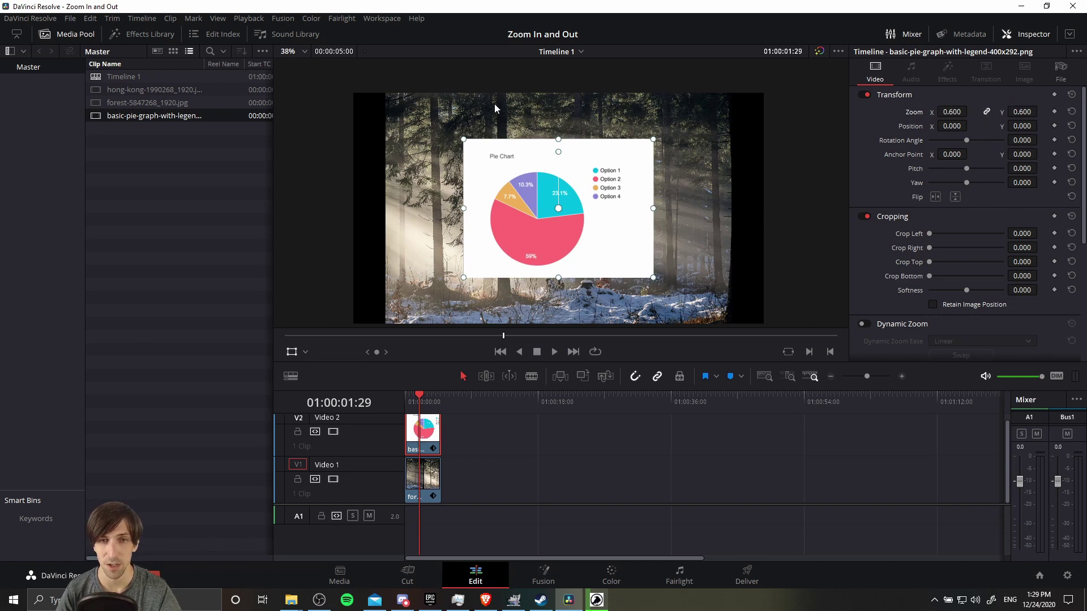
{"action": "mouse_move", "coordinate": [581, 235]}
{"action": "left_mouse_down"}
{"action": "mouse_move", "coordinate": [594, 202]}
{"action": "mouse_move", "coordinate": [573, 234]}
{"action": "mouse_move", "coordinate": [649, 222]}
{"action": "mouse_move", "coordinate": [625, 201]}
{"action": "mouse_move", "coordinate": [614, 236]}
{"action": "mouse_move", "coordinate": [638, 214]}
{"action": "mouse_move", "coordinate": [584, 223]}
{"action": "mouse_move", "coordinate": [607, 235]}
{"action": "mouse_move", "coordinate": [598, 238]}
{"action": "left_mouse_up"}
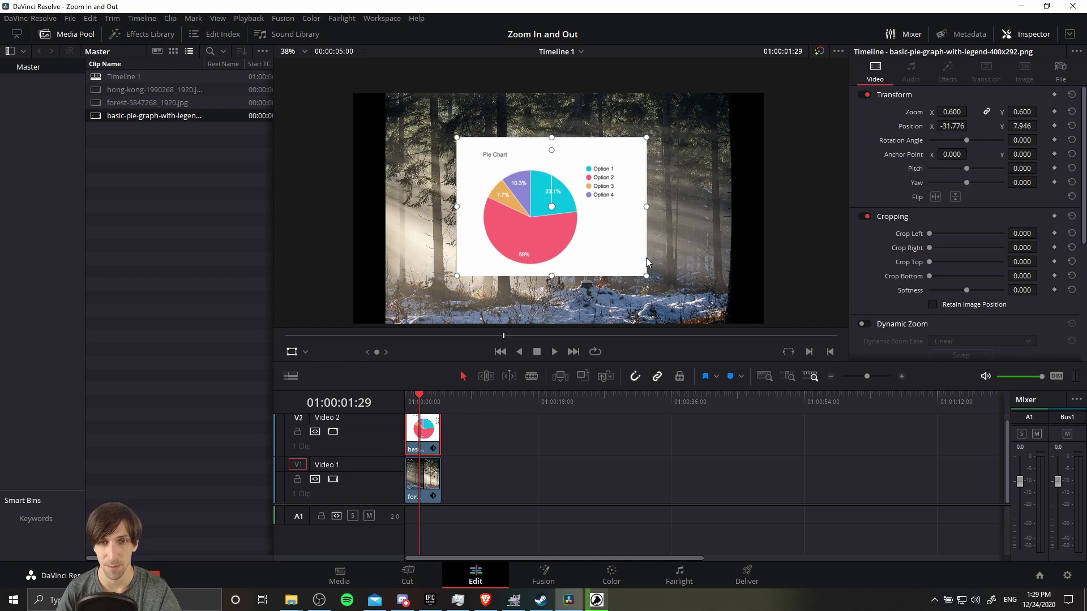
{"action": "key", "text": "ctrl+z"}
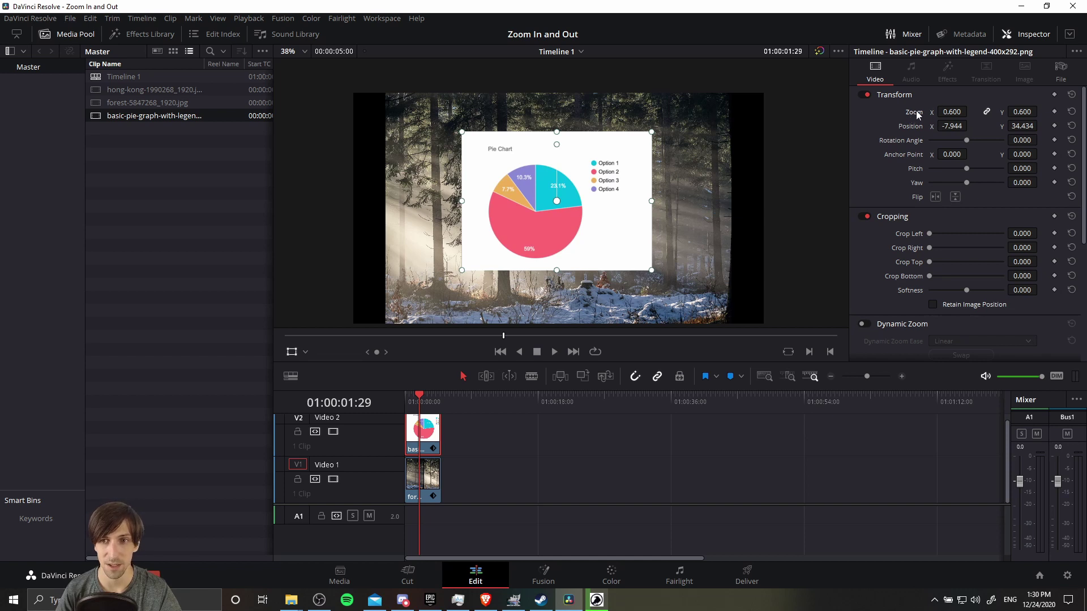
Keyframe the pie chart's Zoom at 0.600 at the start and 0.710 at 01:00:02:26
{"action": "left_click_drag", "start_coordinate": [417, 398], "coordinate": [399, 399]}
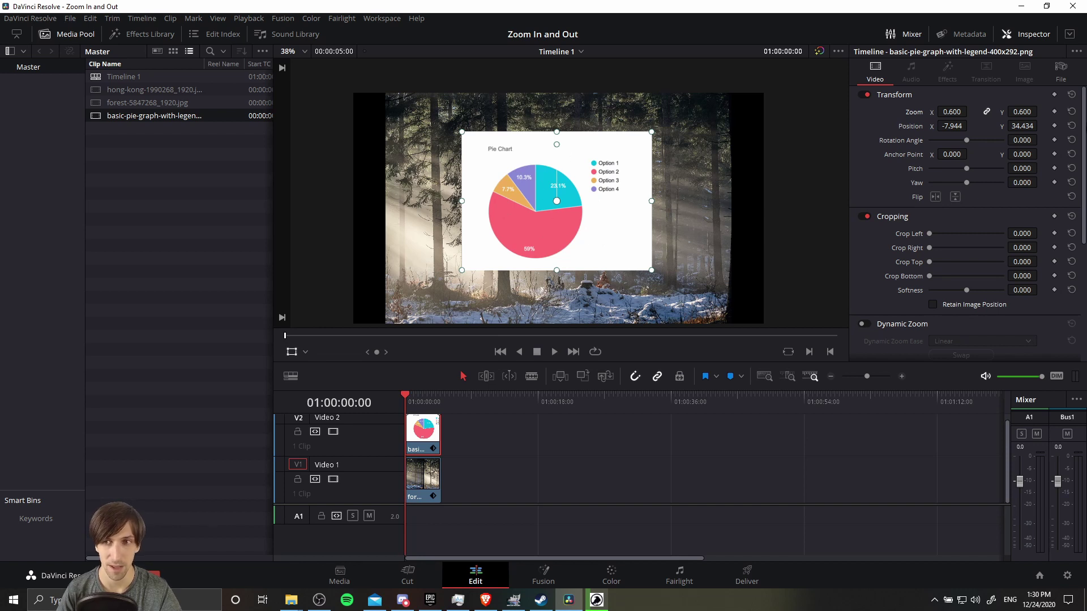
{"action": "left_click", "coordinate": [1054, 111]}
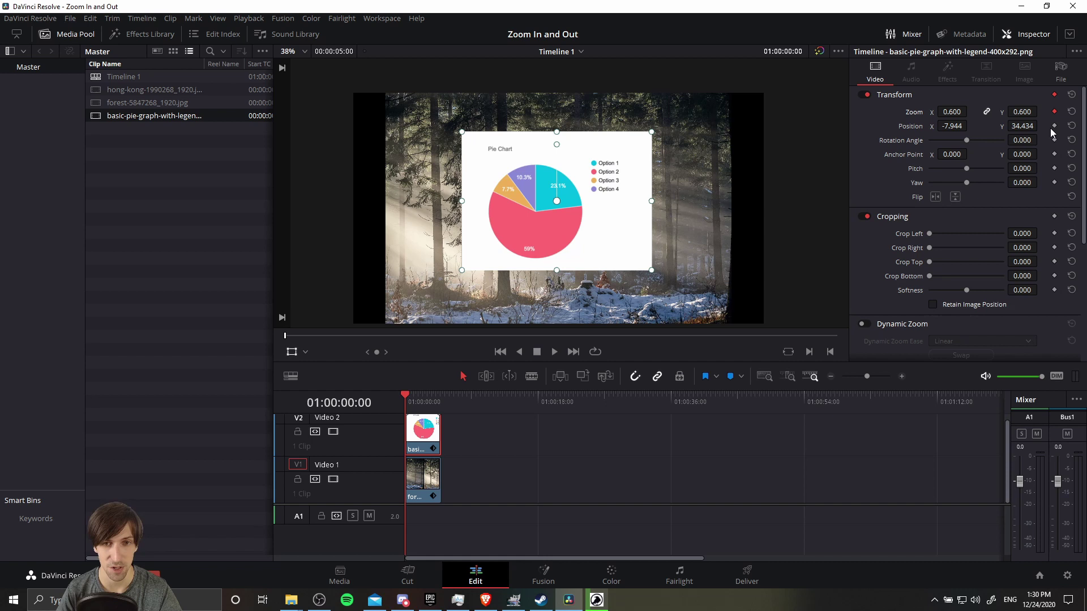
{"action": "left_click", "coordinate": [902, 376]}
{"action": "left_click", "coordinate": [902, 376]}
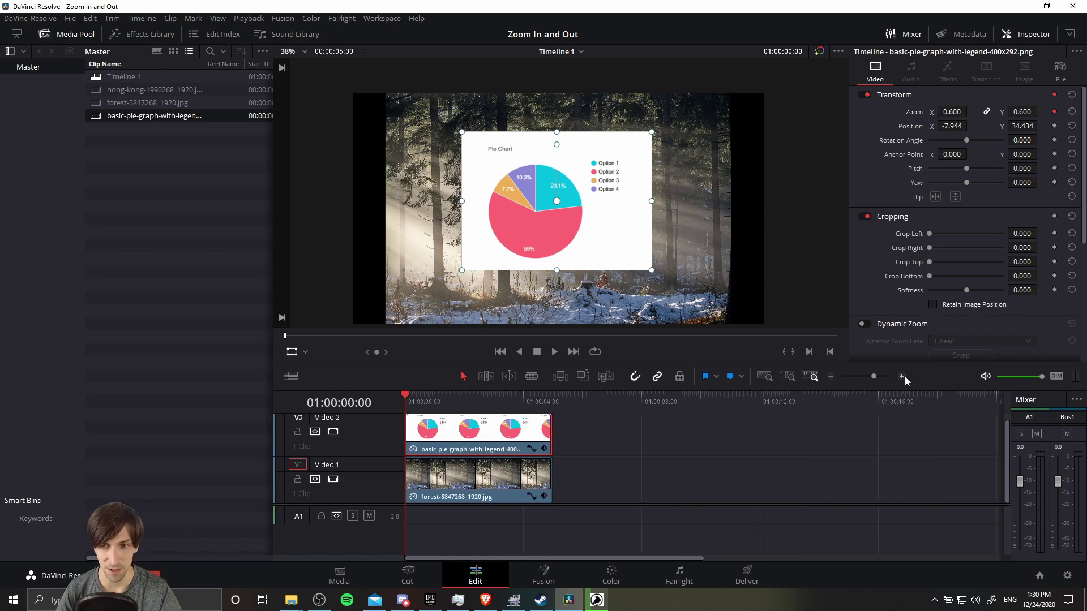
{"action": "left_click", "coordinate": [902, 377]}
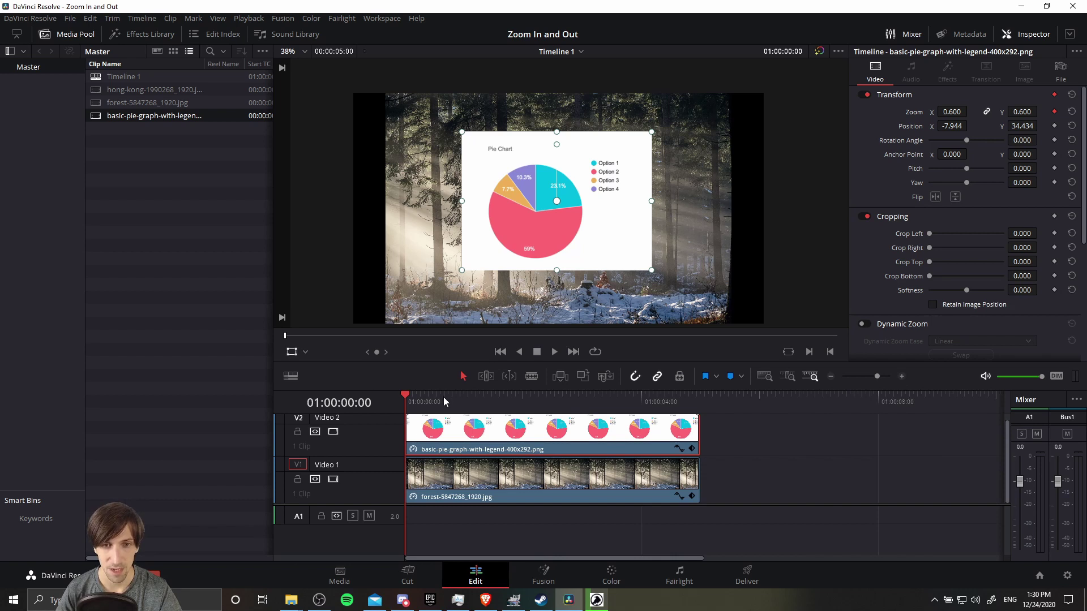
{"action": "left_click_drag", "start_coordinate": [451, 396], "coordinate": [575, 401]}
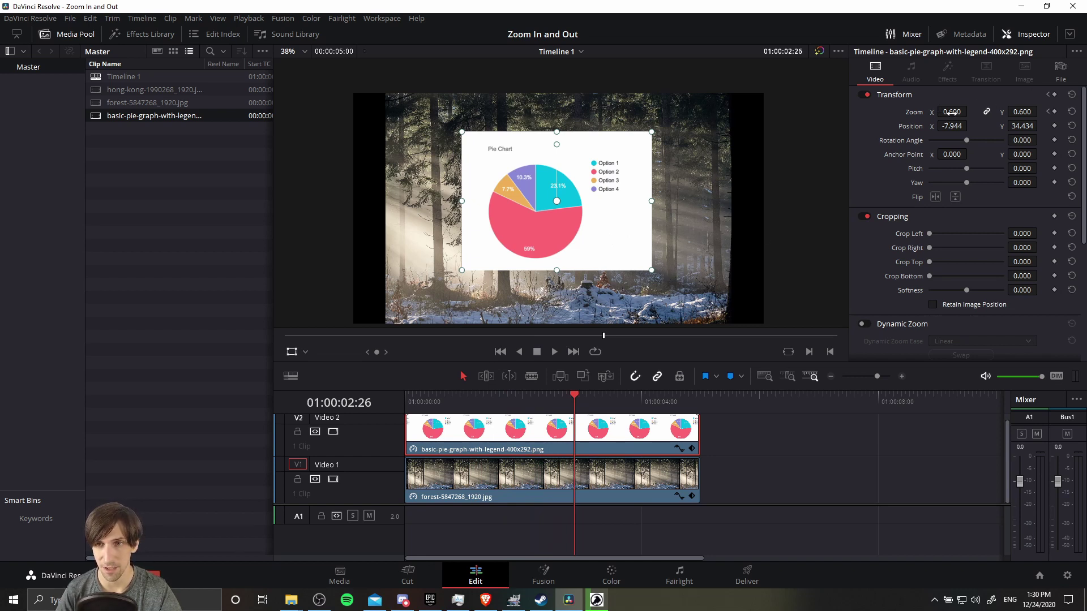
{"action": "left_click_drag", "start_coordinate": [944, 111], "coordinate": [970, 111]}
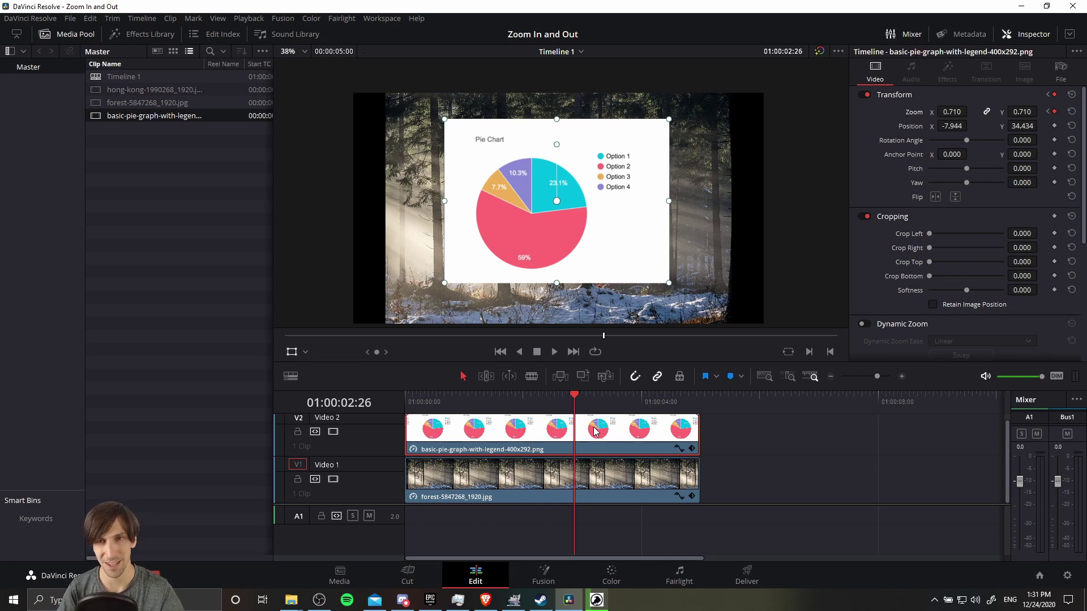
{"action": "left_click_drag", "start_coordinate": [574, 395], "coordinate": [402, 394]}
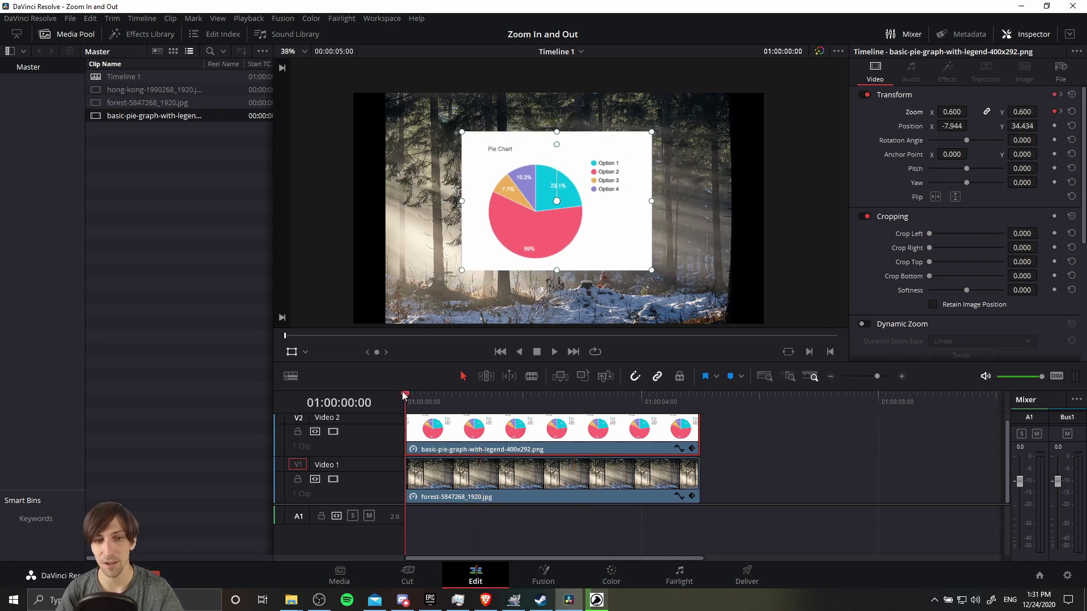
{"action": "left_click", "coordinate": [554, 352]}
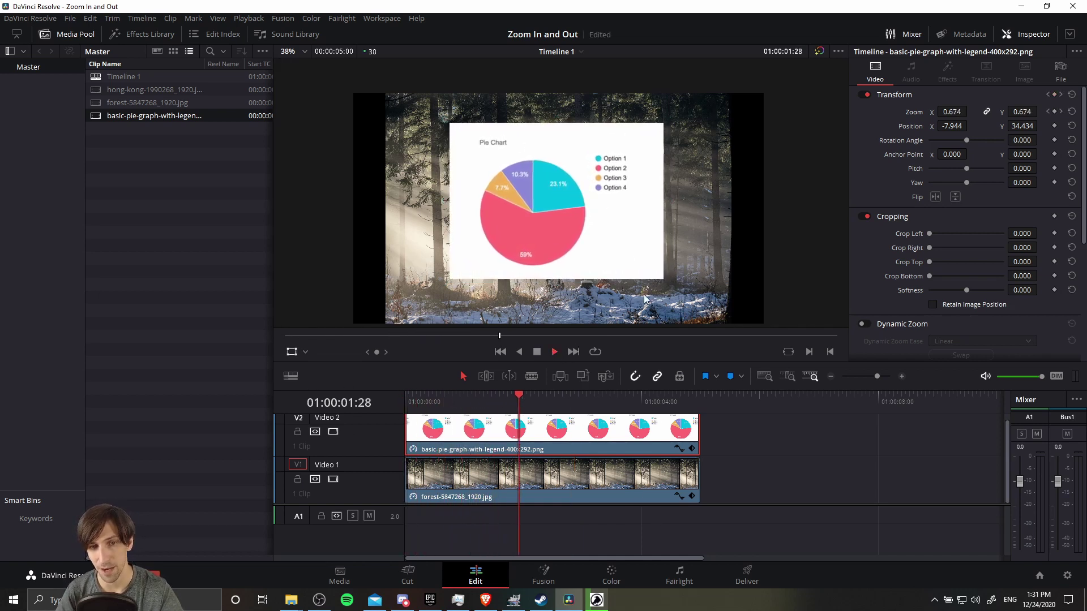
{"action": "left_click", "coordinate": [537, 352]}
{"action": "left_click", "coordinate": [554, 352]}
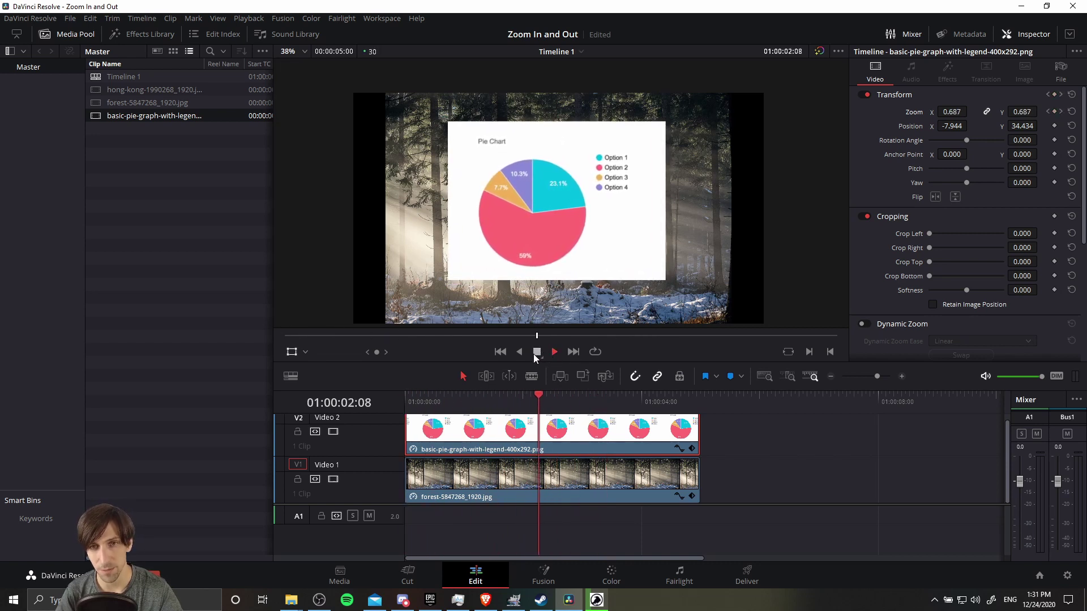
{"action": "left_click", "coordinate": [537, 351]}
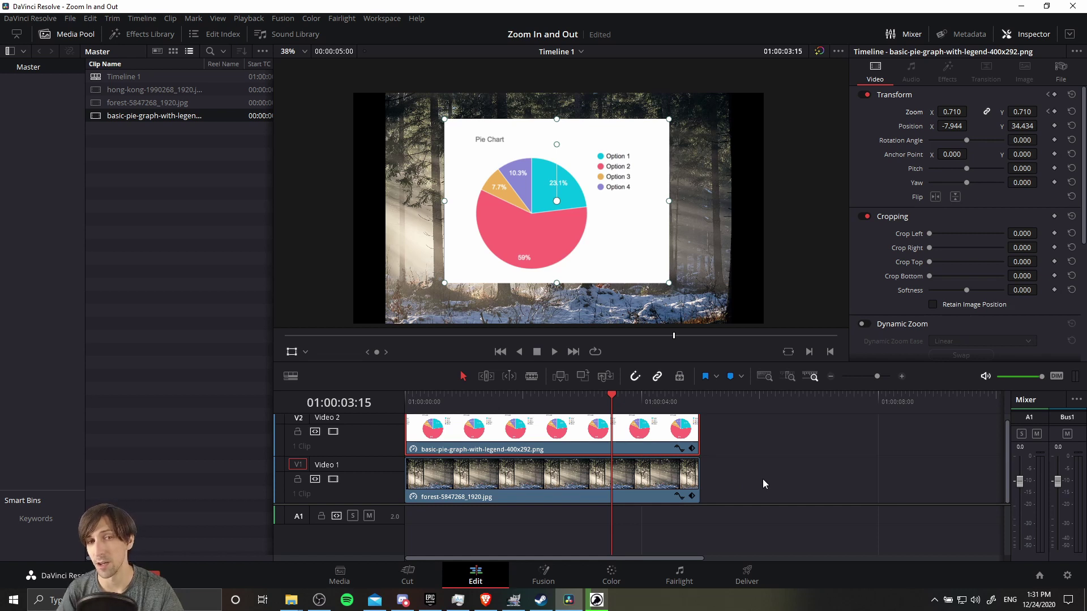
Reset and centre the pie chart at 0.550 zoom, and set the forest clip's Zoom to 1.190
{"action": "left_click", "coordinate": [1072, 112]}
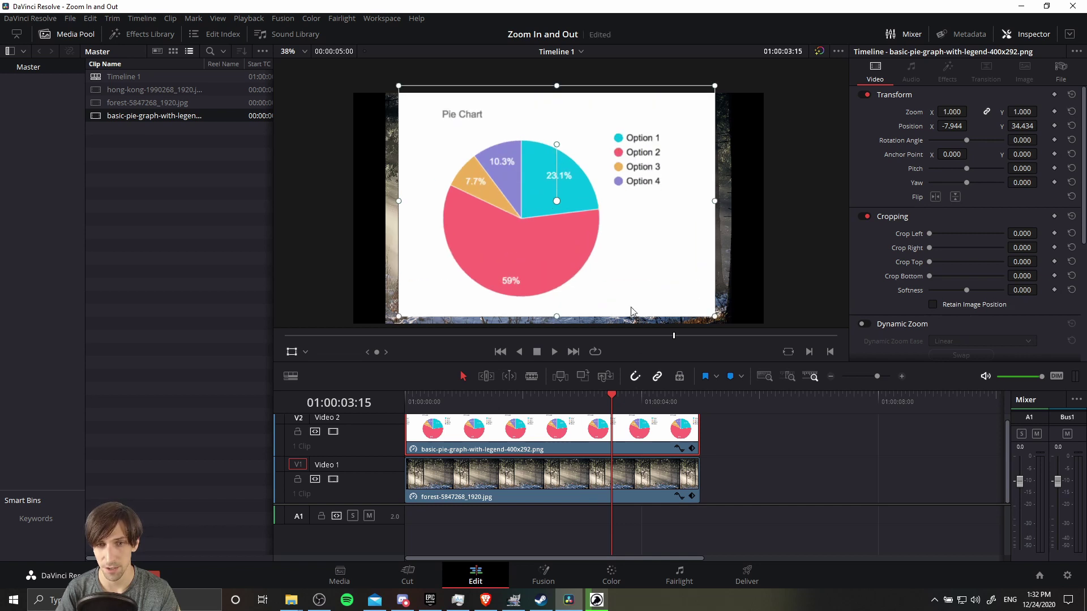
{"action": "left_click", "coordinate": [1072, 126]}
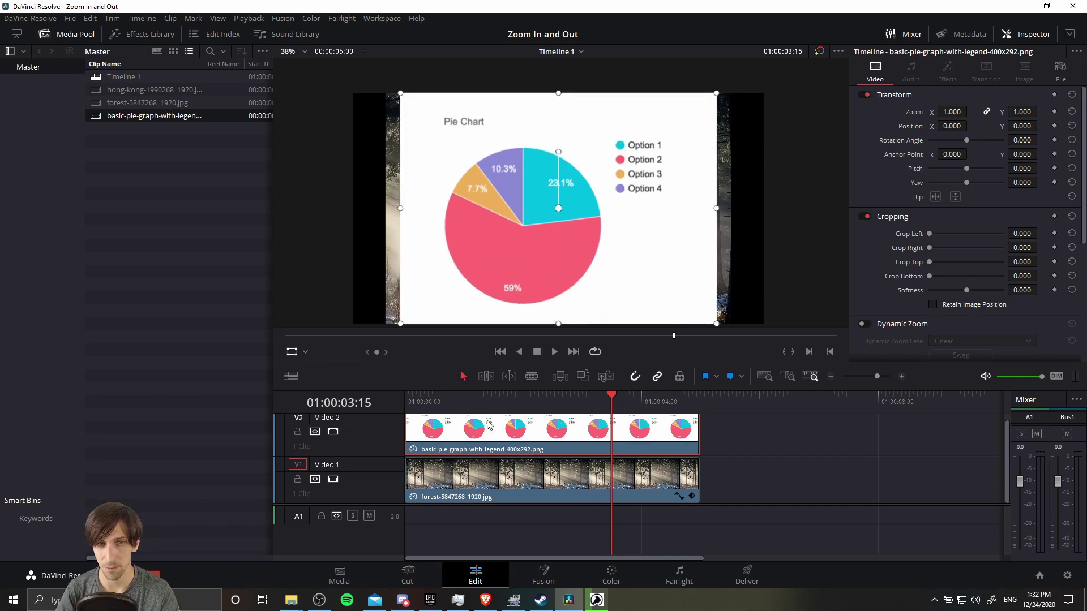
{"action": "left_click", "coordinate": [478, 398]}
{"action": "left_click_drag", "start_coordinate": [961, 106], "coordinate": [910, 106]}
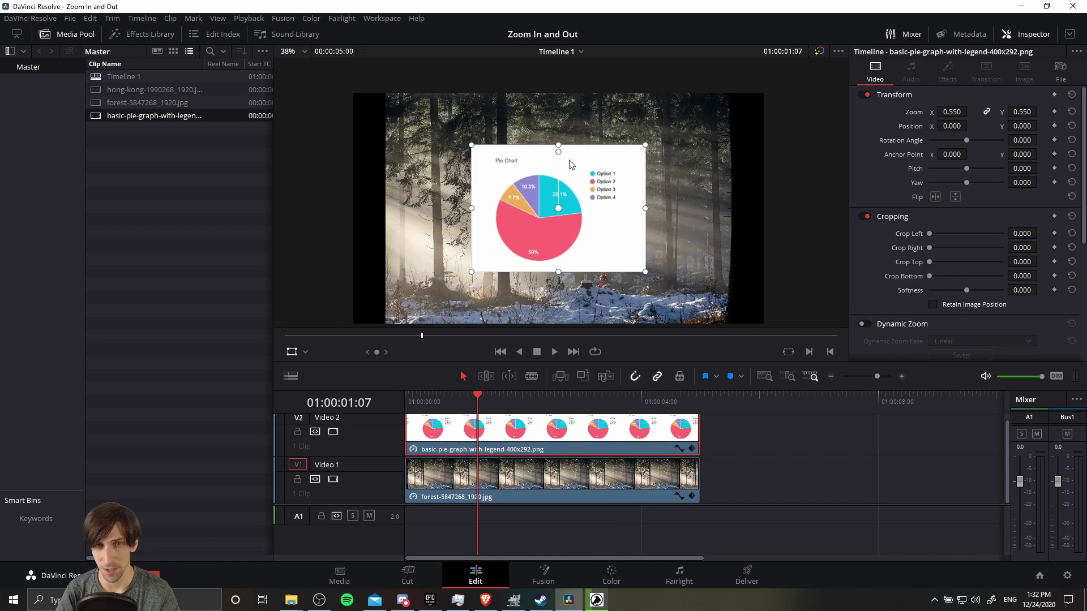
{"action": "left_click", "coordinate": [649, 500]}
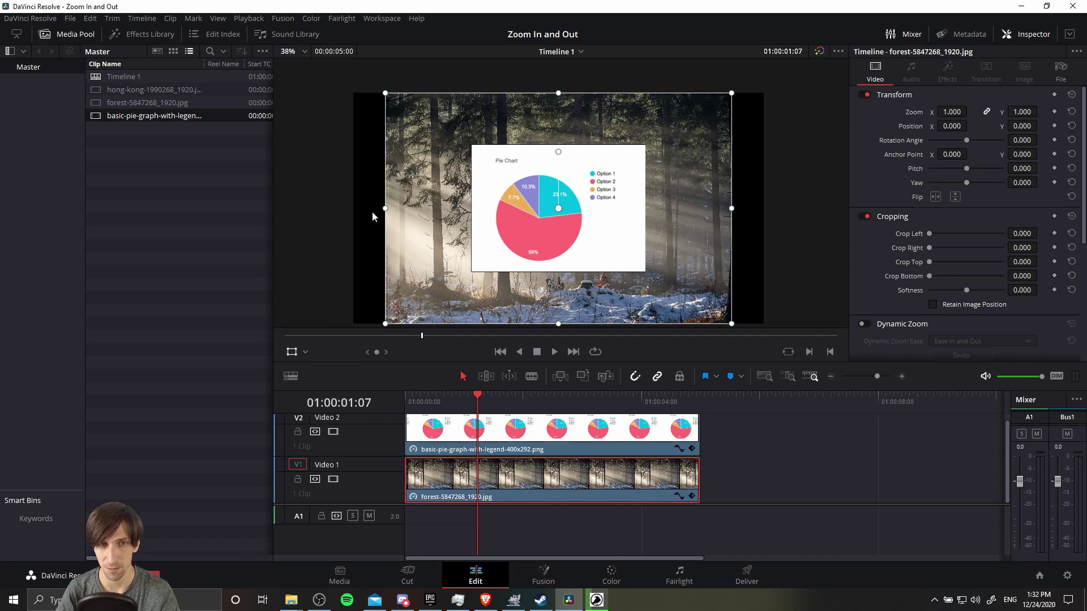
{"action": "left_click_drag", "start_coordinate": [951, 111], "coordinate": [969, 111]}
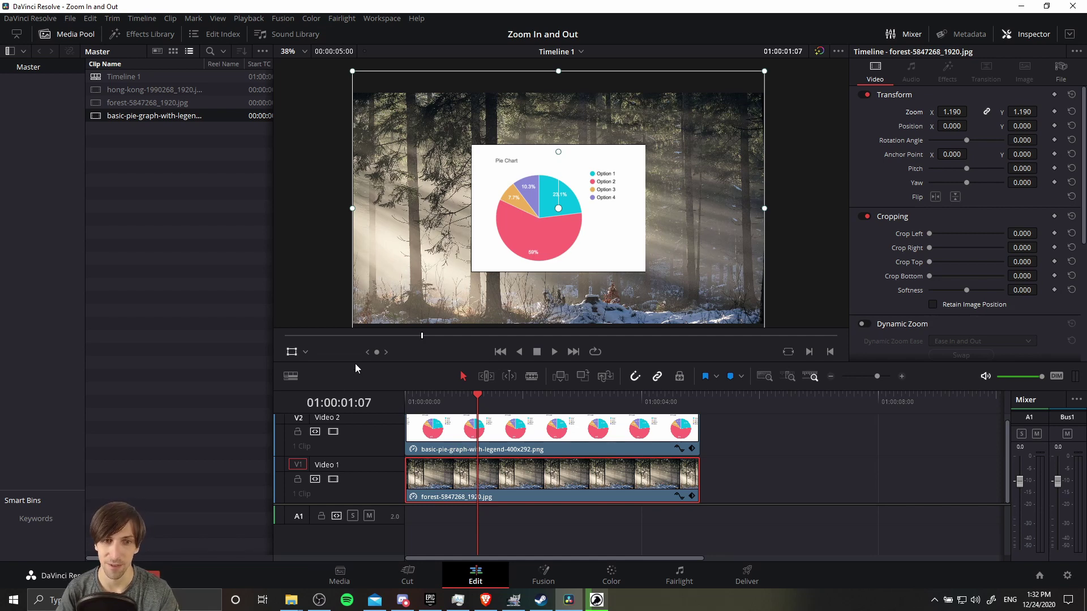
Add an empty Video 3 track above the pie chart
{"action": "left_click_drag", "start_coordinate": [355, 362], "coordinate": [378, 223]}
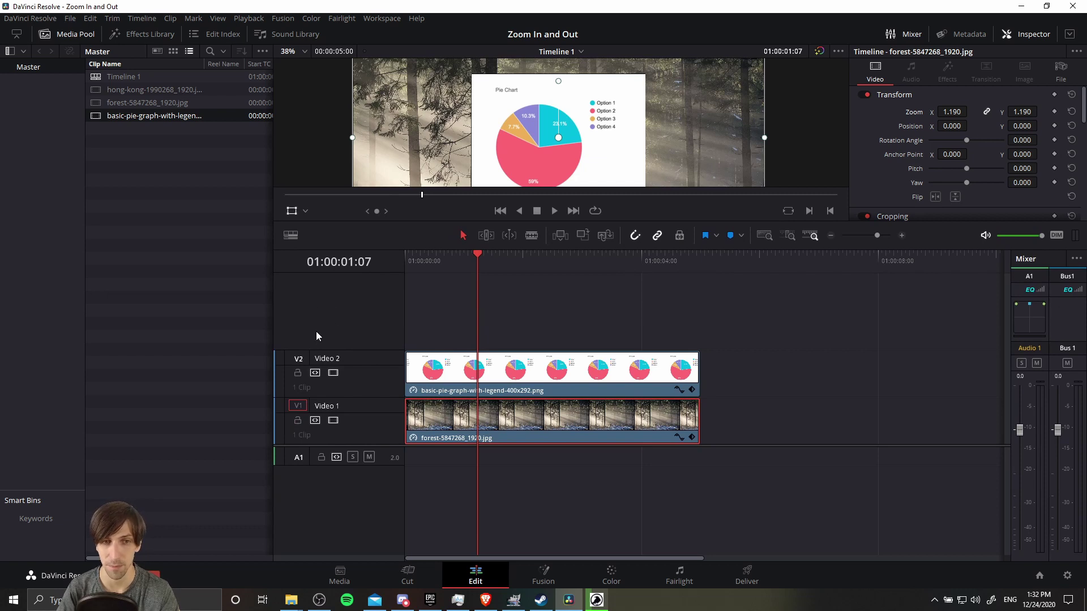
{"action": "right_click", "coordinate": [329, 318]}
{"action": "left_click", "coordinate": [349, 324]}
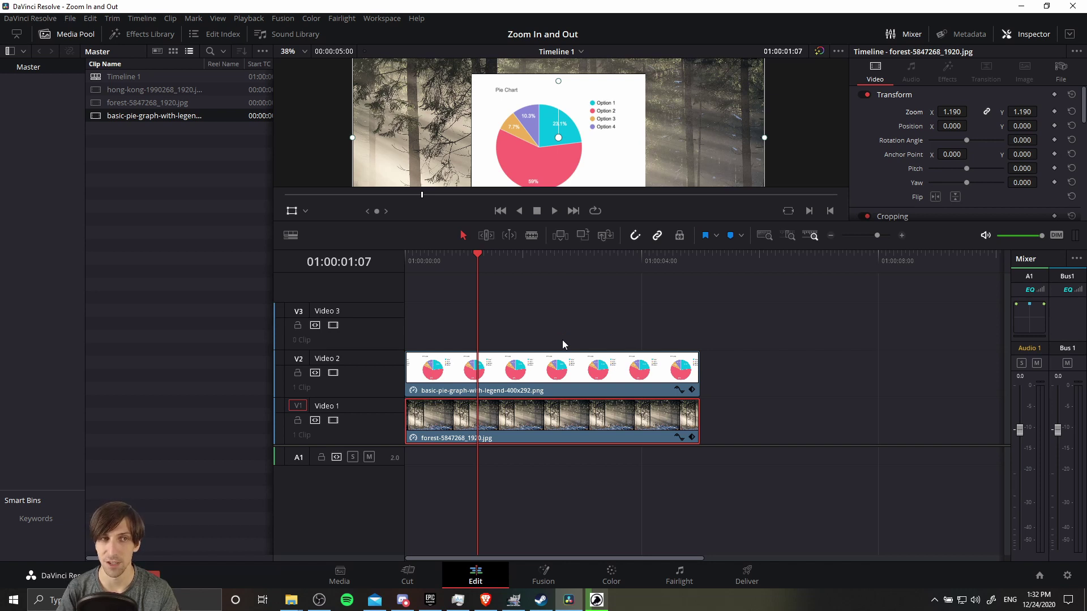
Place an Adjustment Clip from the Effects Library Toolbox on Video 3 over both clips and select it
{"action": "left_click", "coordinate": [143, 34]}
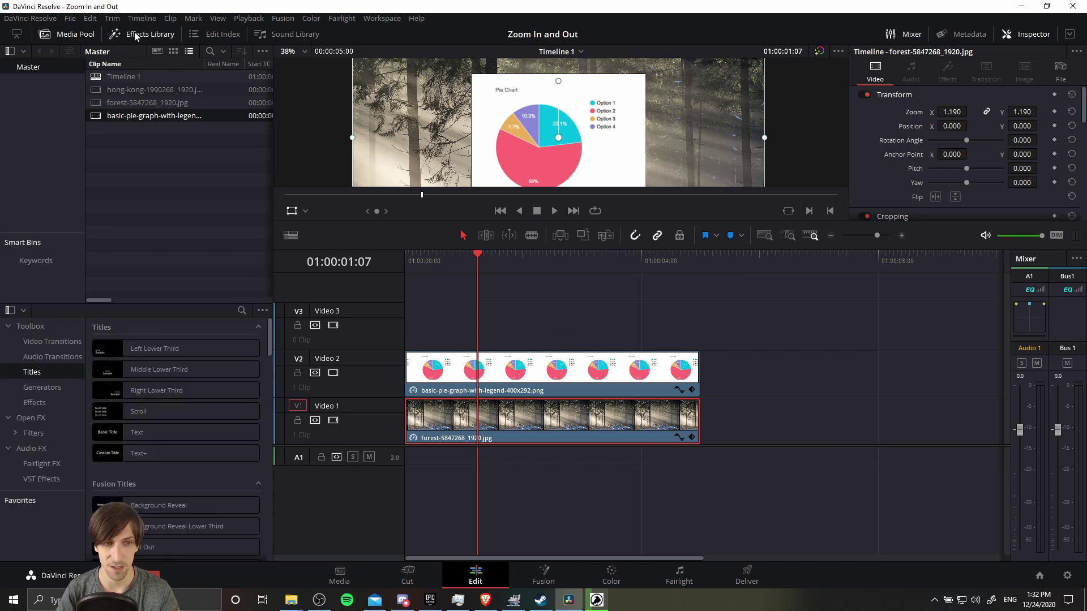
{"action": "left_click", "coordinate": [34, 402]}
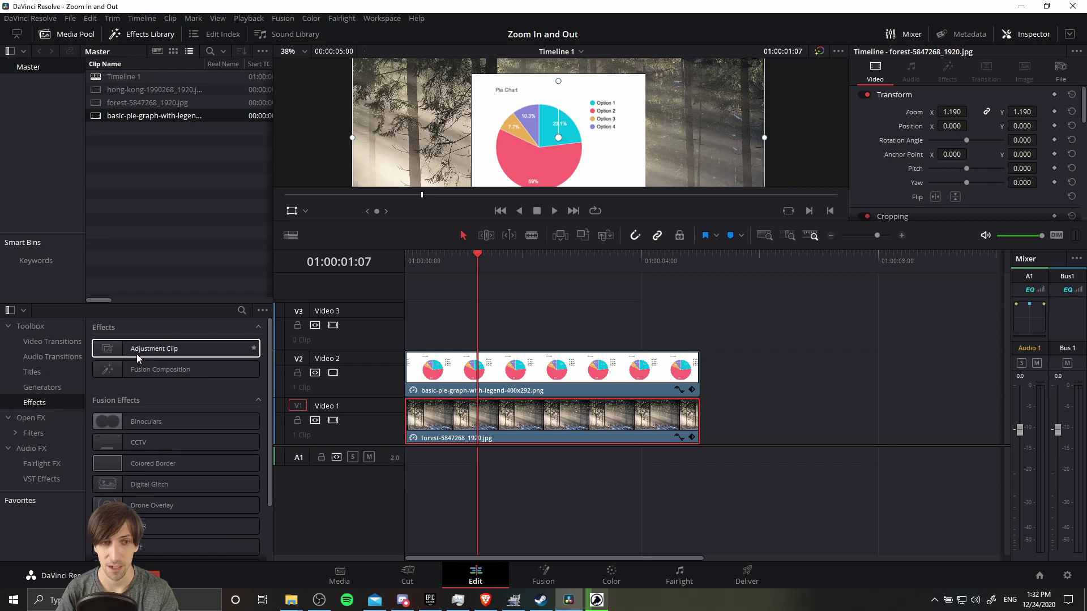
{"action": "left_click_drag", "start_coordinate": [137, 357], "coordinate": [405, 335]}
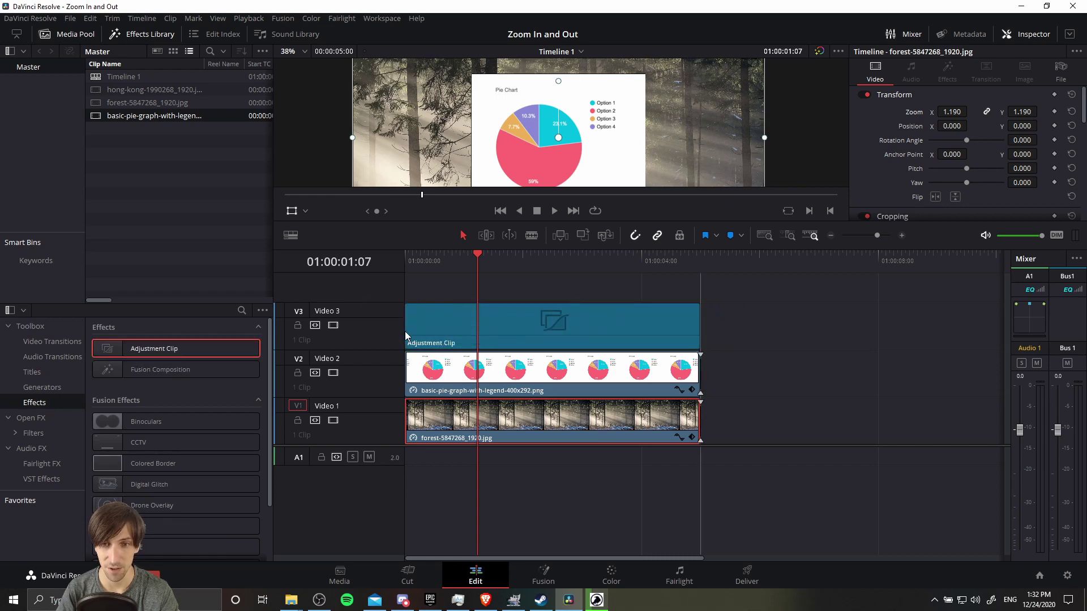
{"action": "left_click", "coordinate": [595, 332]}
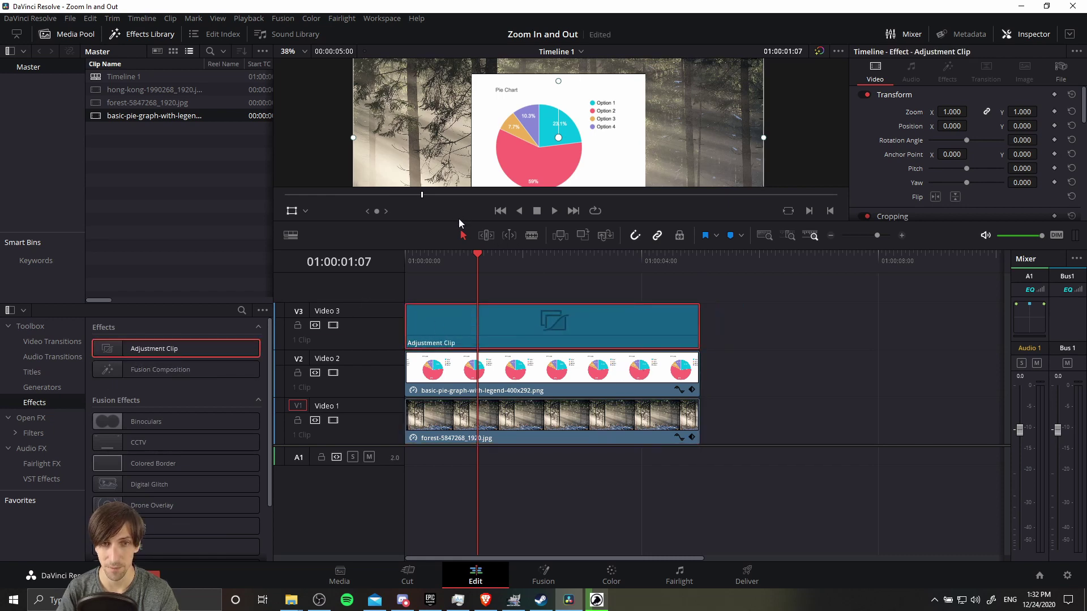
{"action": "left_click_drag", "start_coordinate": [459, 218], "coordinate": [486, 332]}
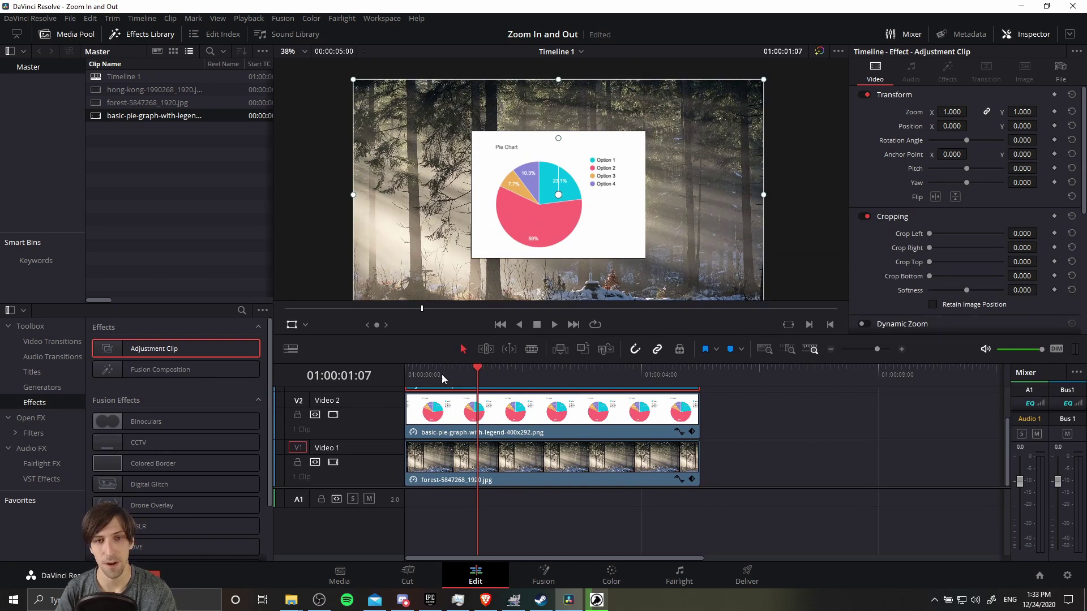
{"action": "left_click_drag", "start_coordinate": [438, 374], "coordinate": [405, 375]}
Add an Adjustment Clip Zoom keyframe at frame 0, then enter Zoom 1.2 at 01:00:05:00
{"action": "scroll", "coordinate": [440, 402], "scroll_direction": "up", "scroll_amount": 2}
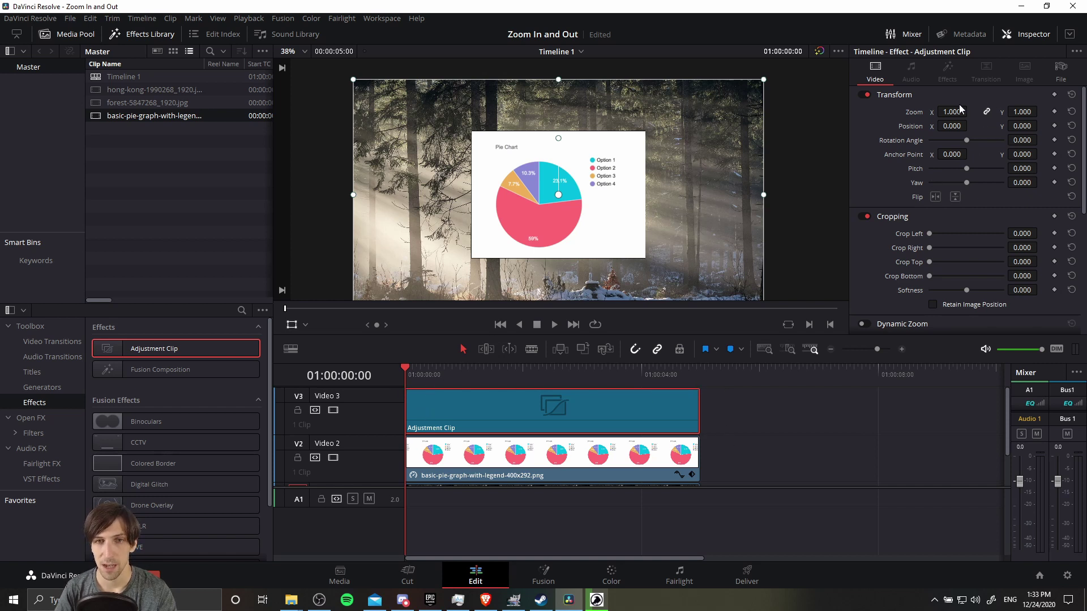
{"action": "left_click", "coordinate": [1053, 112]}
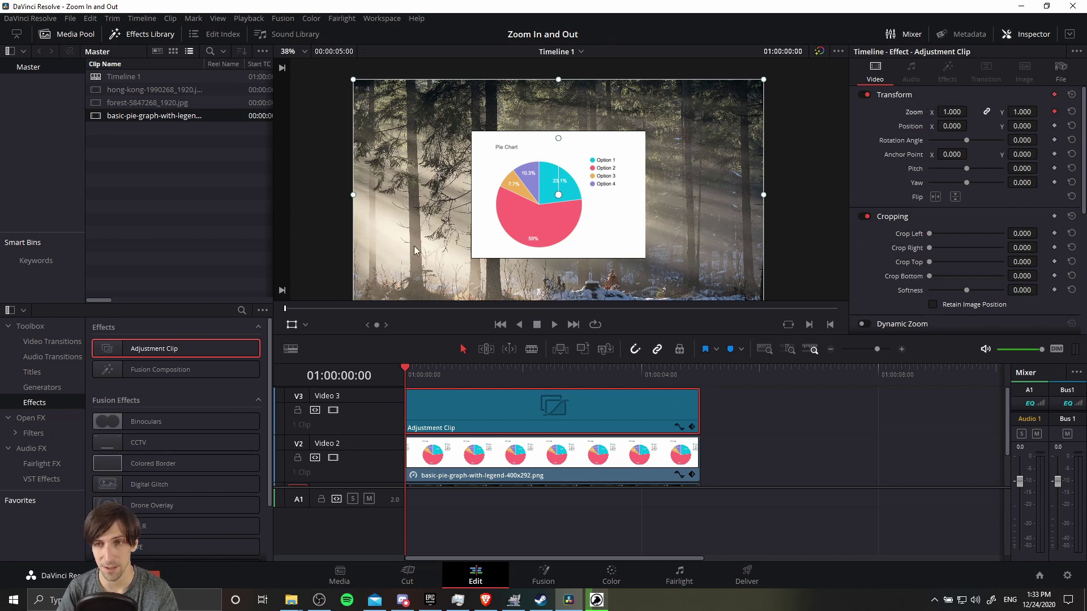
{"action": "left_click_drag", "start_coordinate": [434, 371], "coordinate": [690, 372]}
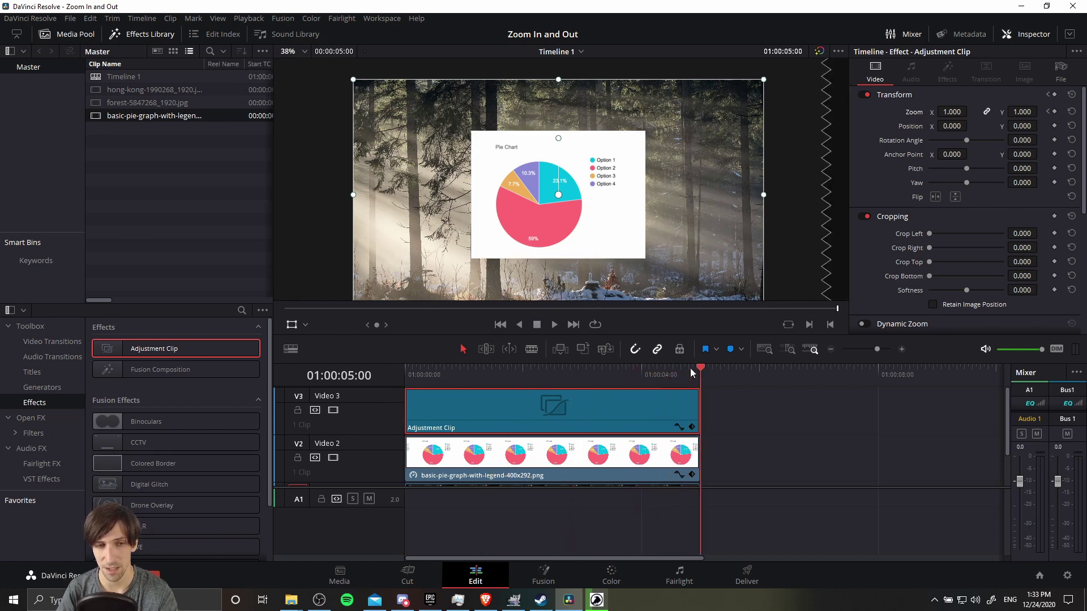
{"action": "left_click", "coordinate": [952, 111]}
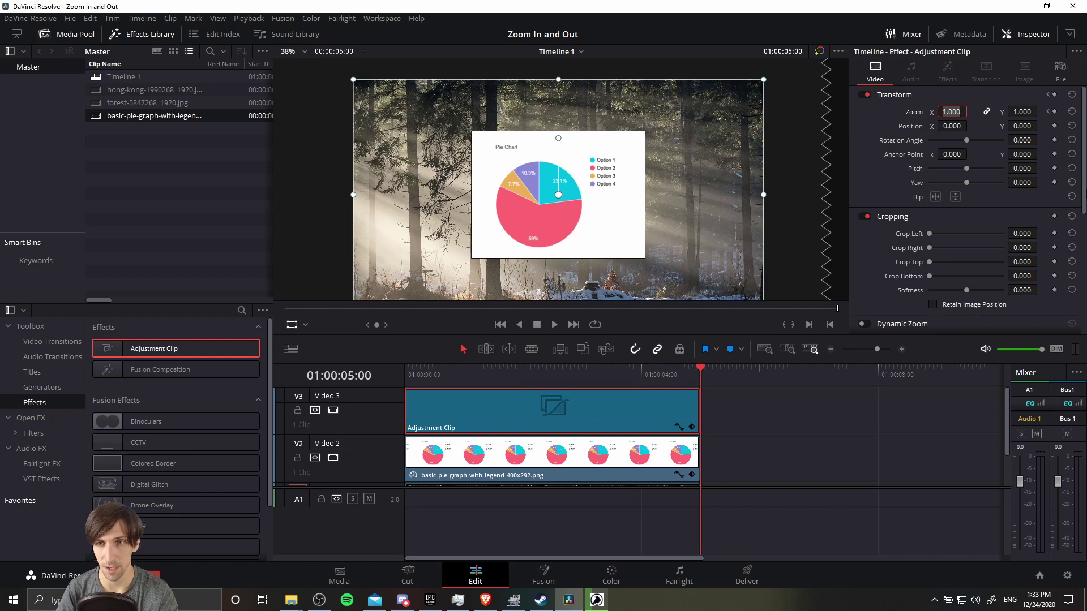
{"action": "type", "text": "1.2"}
{"action": "key", "text": "Return"}
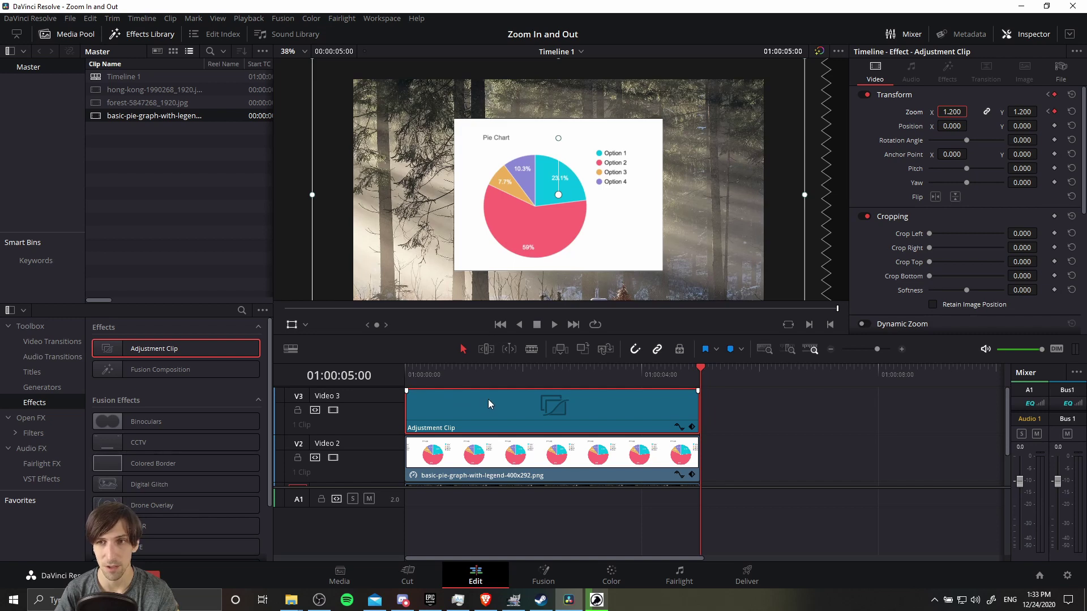
{"action": "key", "text": "Home"}
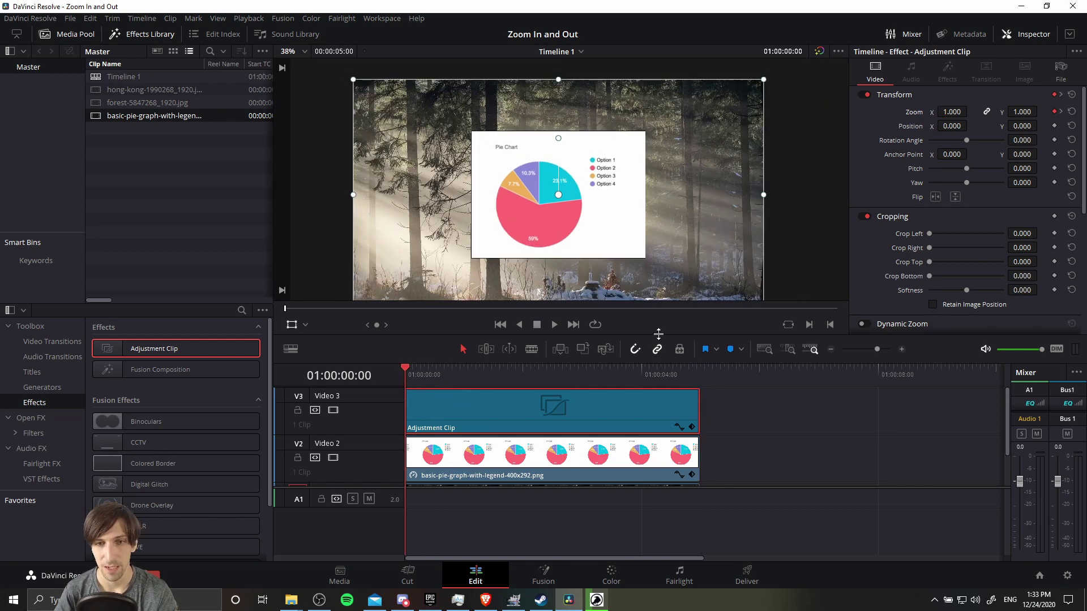
{"action": "left_click", "coordinate": [553, 325]}
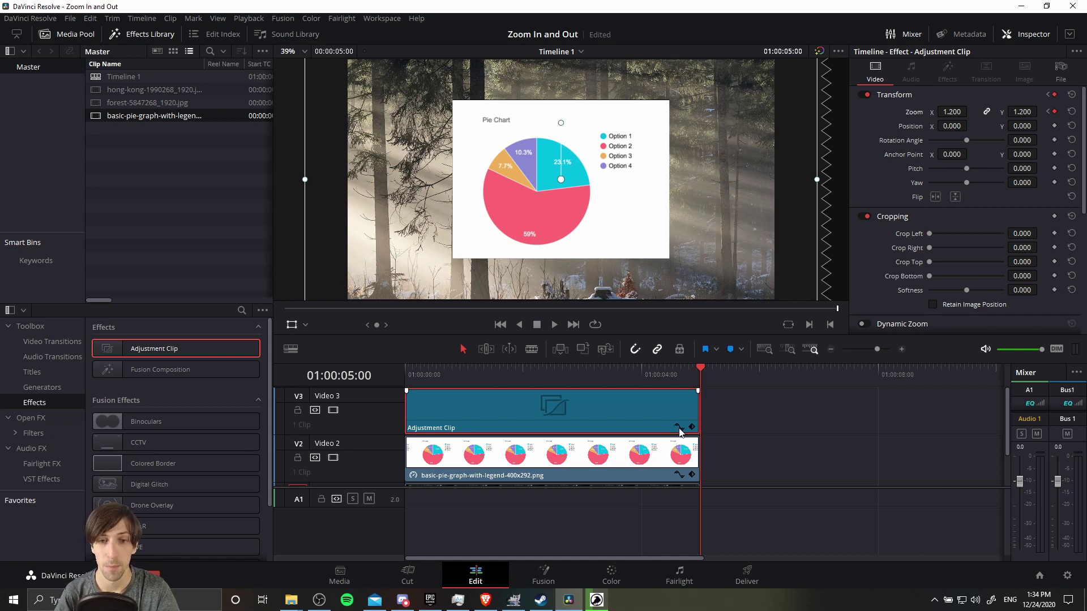
Show the Adjustment Clip's Zoom X keyframe curve and raise the end keyframe to 1.893
{"action": "scroll", "coordinate": [680, 433], "scroll_direction": "down", "scroll_amount": 3}
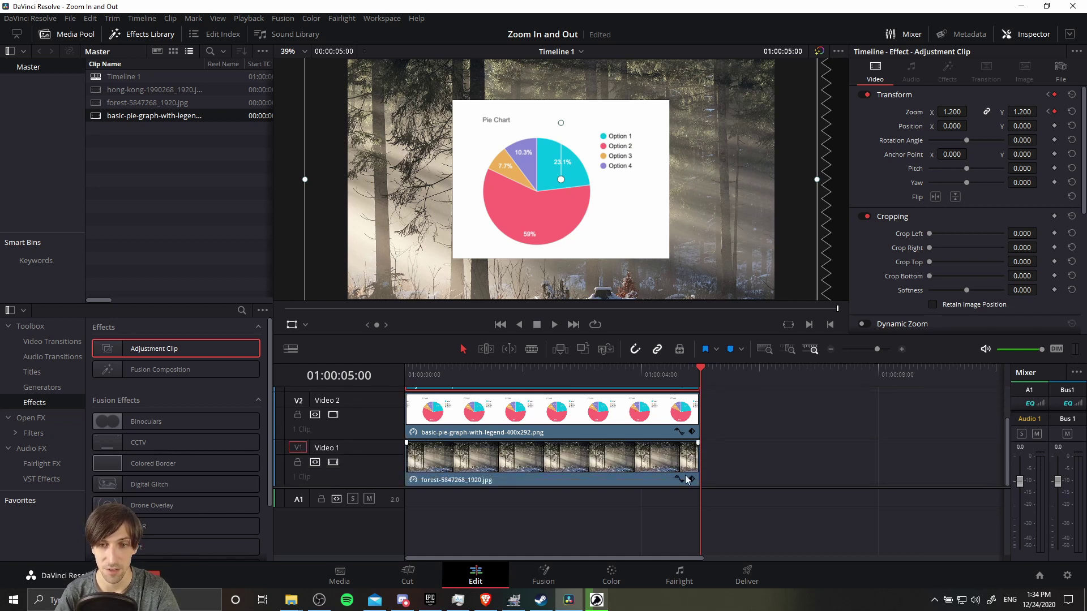
{"action": "scroll", "coordinate": [685, 459], "scroll_direction": "up", "scroll_amount": 2}
{"action": "scroll", "coordinate": [686, 464], "scroll_direction": "up", "scroll_amount": 1}
{"action": "left_click", "coordinate": [678, 427]}
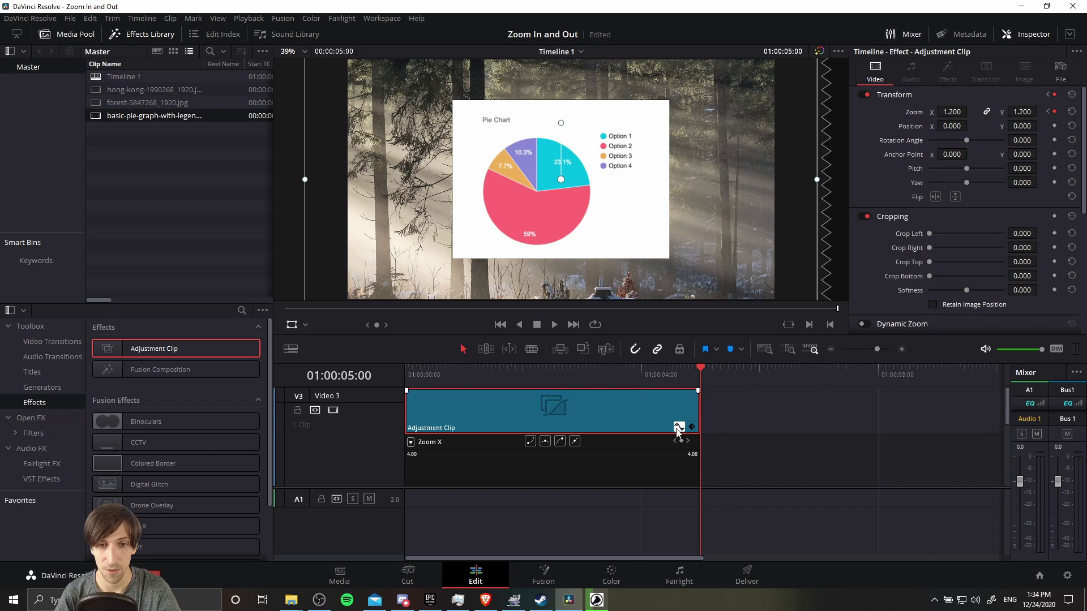
{"action": "scroll", "coordinate": [647, 457], "scroll_direction": "down", "scroll_amount": 2}
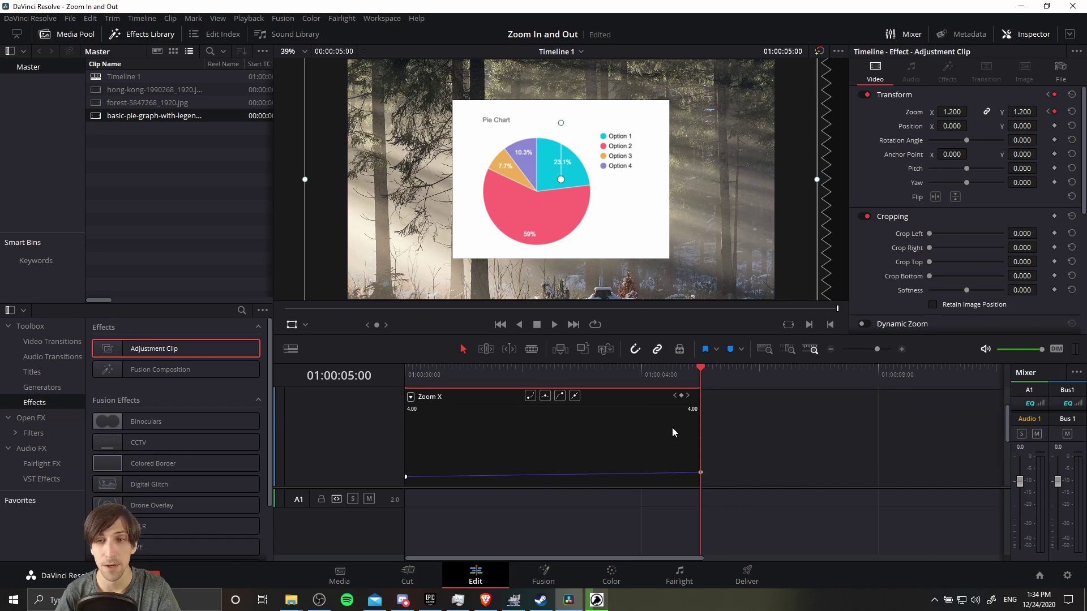
{"action": "scroll", "coordinate": [672, 432], "scroll_direction": "down", "scroll_amount": 2}
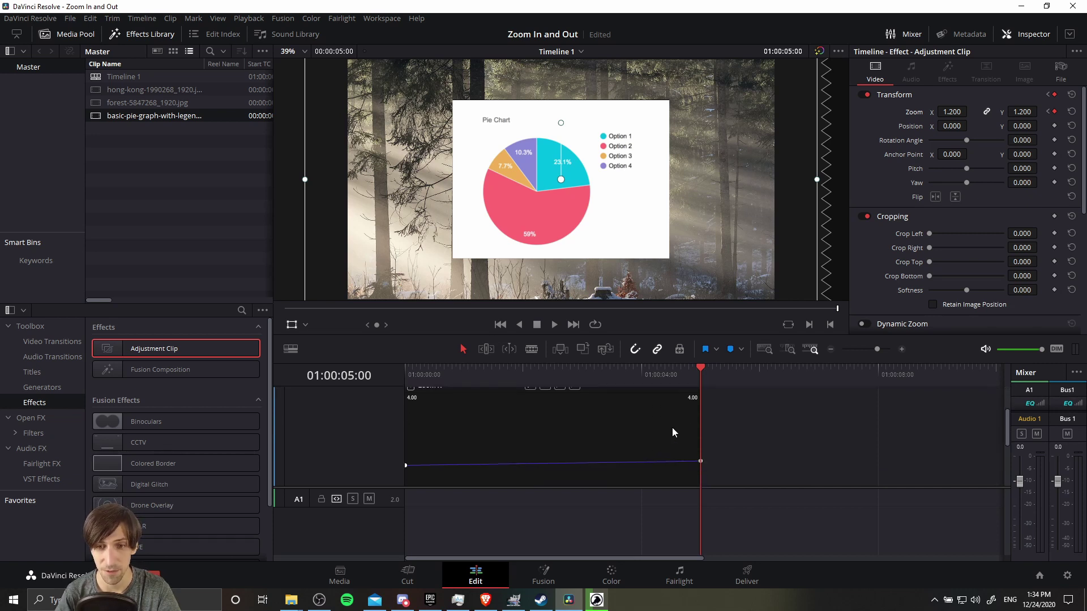
{"action": "mouse_move", "coordinate": [700, 447]}
{"action": "left_mouse_down"}
{"action": "mouse_move", "coordinate": [669, 432]}
{"action": "mouse_move", "coordinate": [700, 435]}
{"action": "left_mouse_up"}
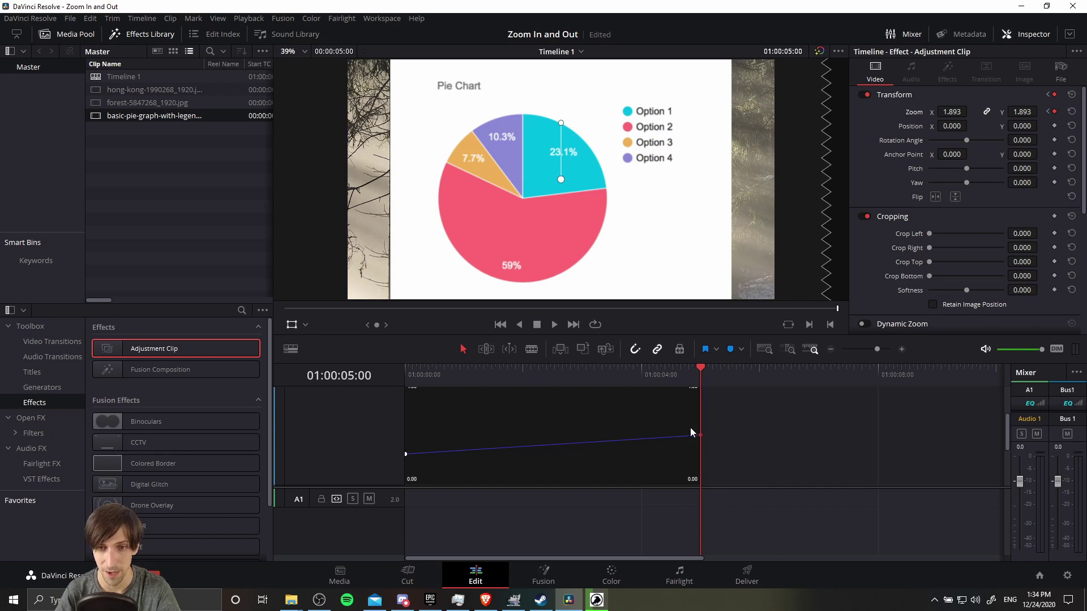
{"action": "mouse_move", "coordinate": [681, 432]}
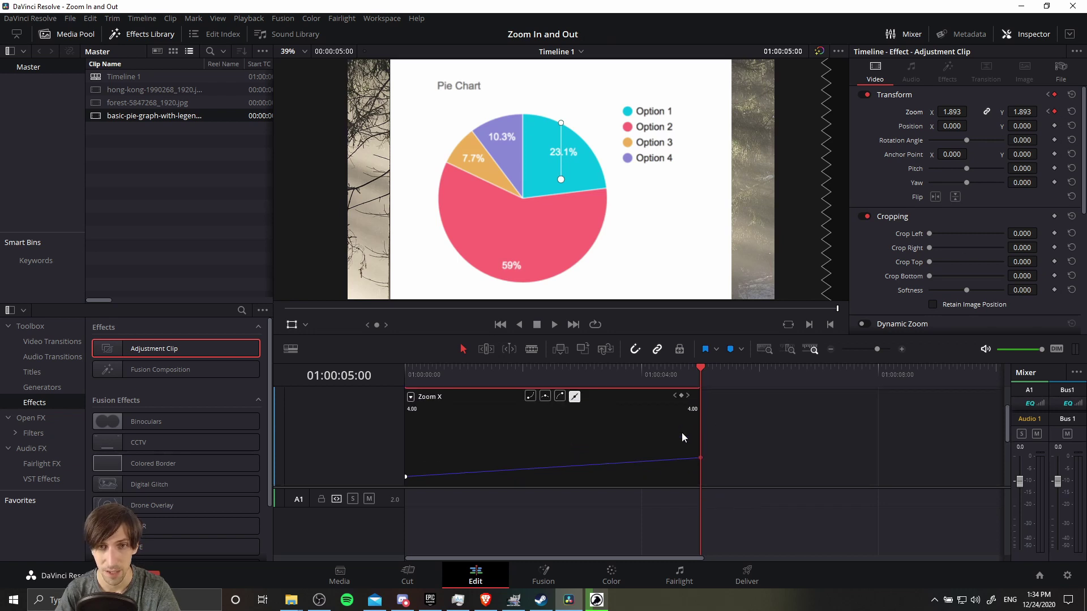
Ease the Zoom X curve into its end keyframe, preview it, then bend it into an arc peaking near 2.72
{"action": "left_click", "coordinate": [559, 398]}
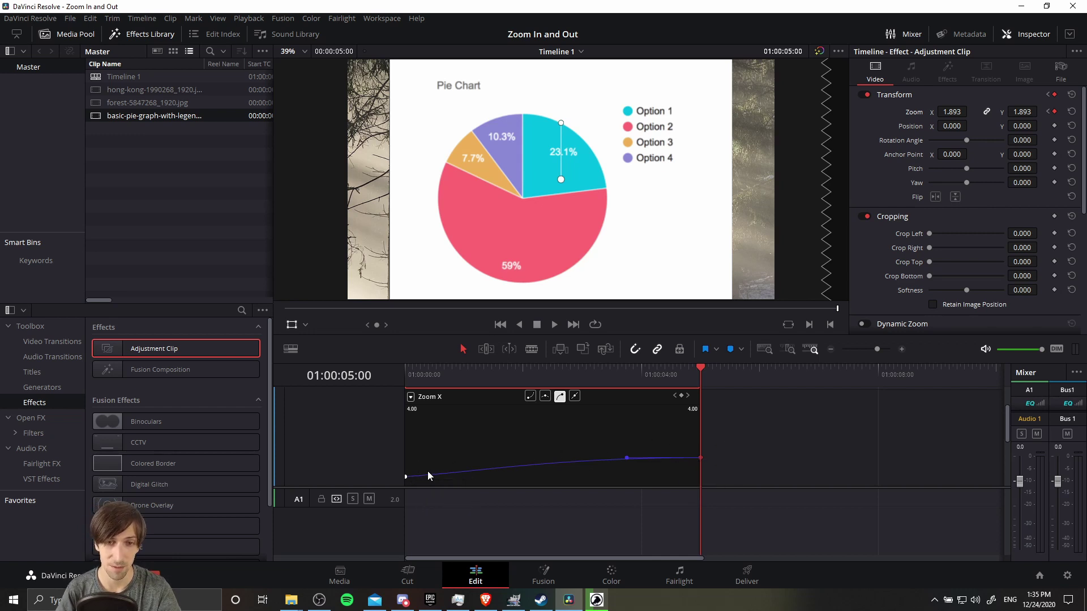
{"action": "mouse_move", "coordinate": [630, 458]}
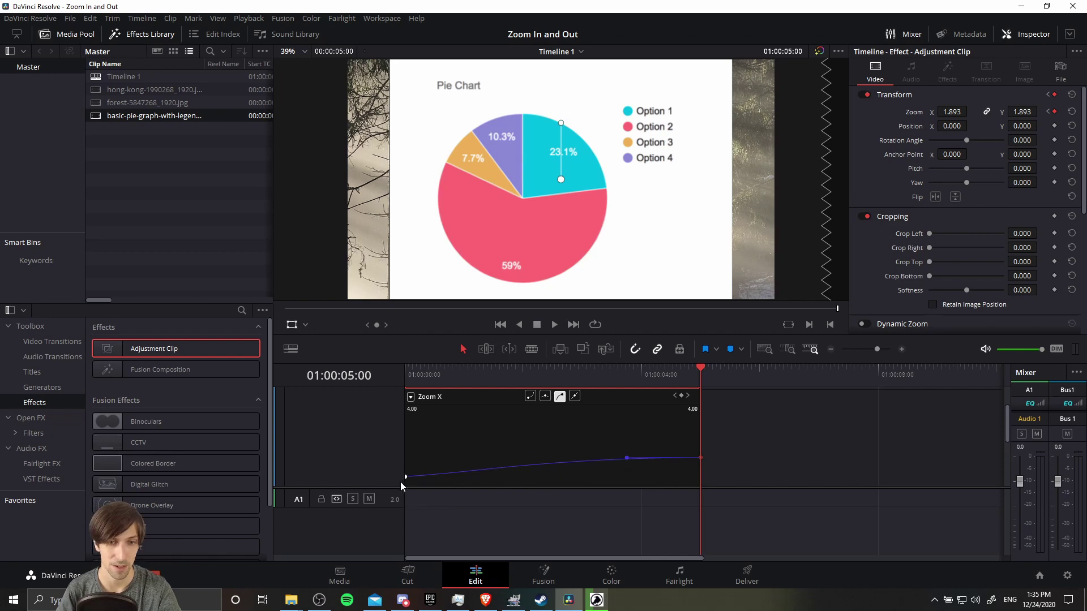
{"action": "key", "text": "Home"}
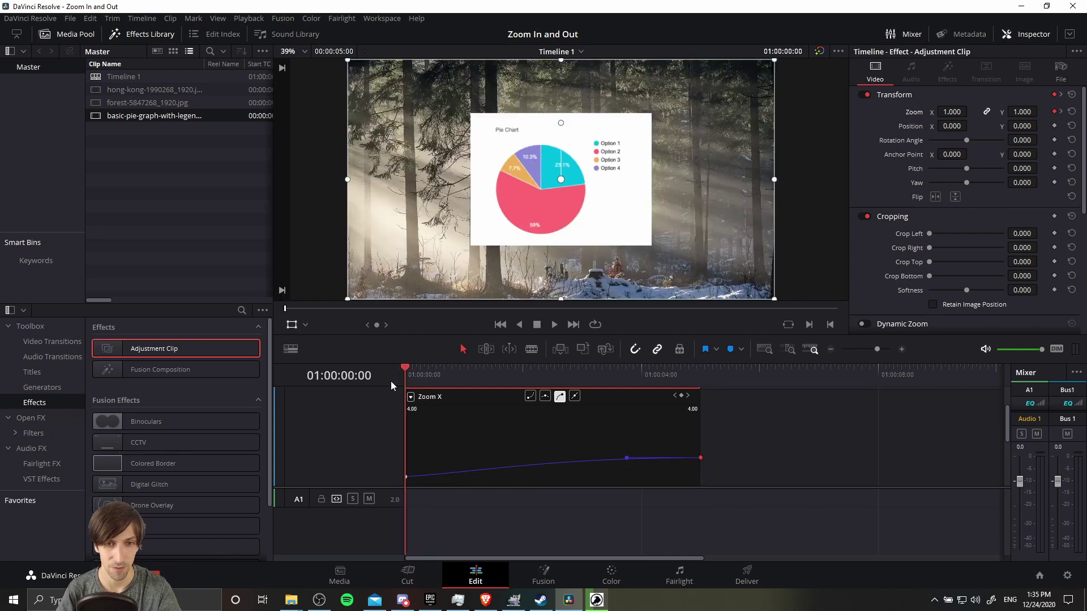
{"action": "left_click", "coordinate": [555, 325]}
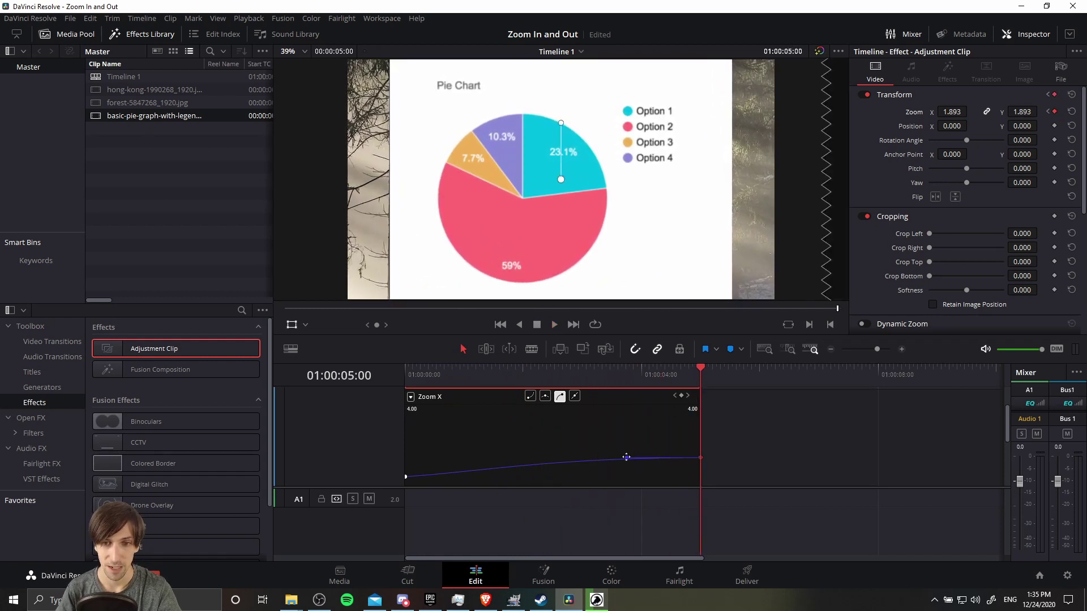
{"action": "left_click_drag", "start_coordinate": [626, 457], "coordinate": [576, 434]}
{"action": "mouse_move", "coordinate": [700, 459]}
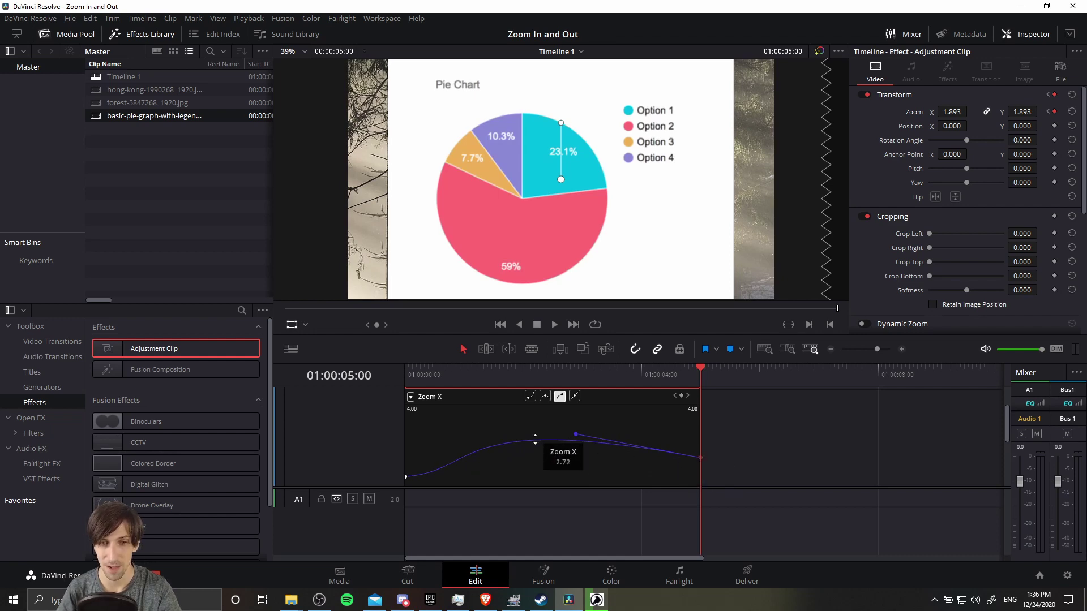
Replay the zoom from the start and set the start keyframe to ease out
{"action": "key", "text": "Home"}
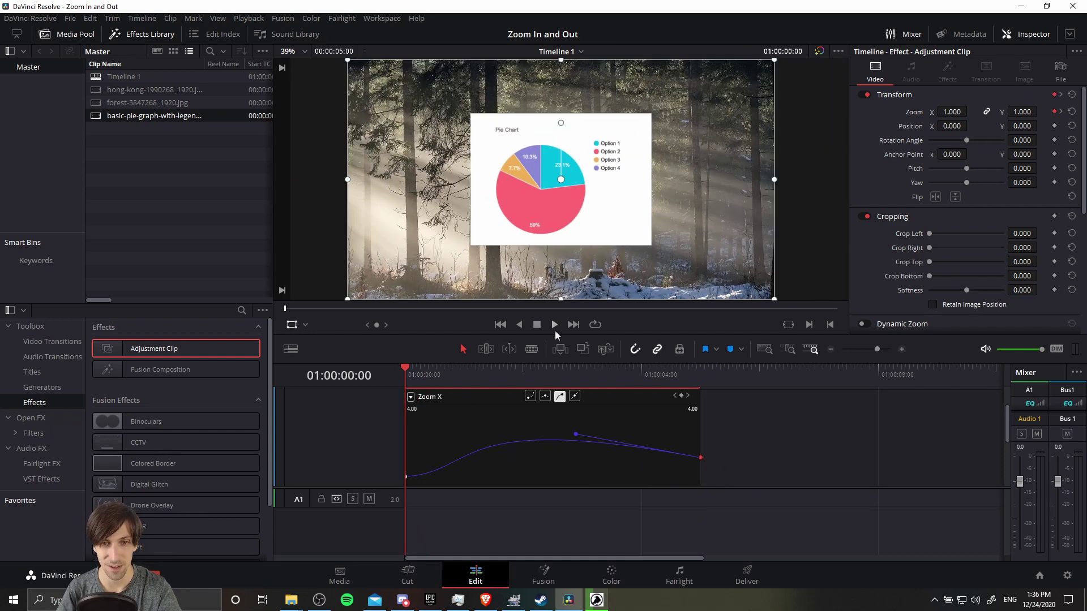
{"action": "left_click", "coordinate": [554, 326]}
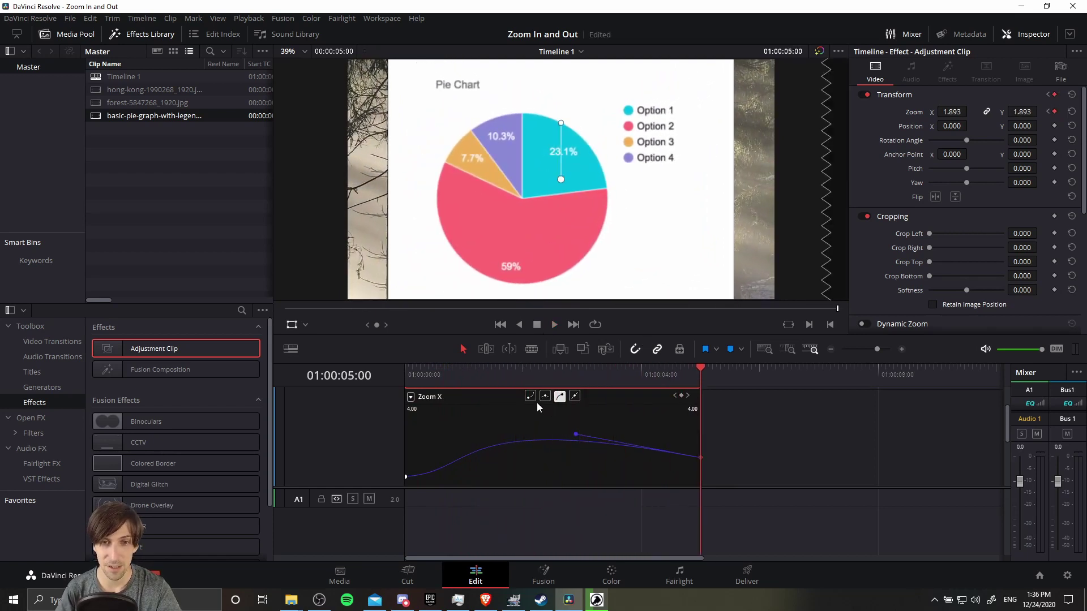
{"action": "left_click", "coordinate": [405, 477]}
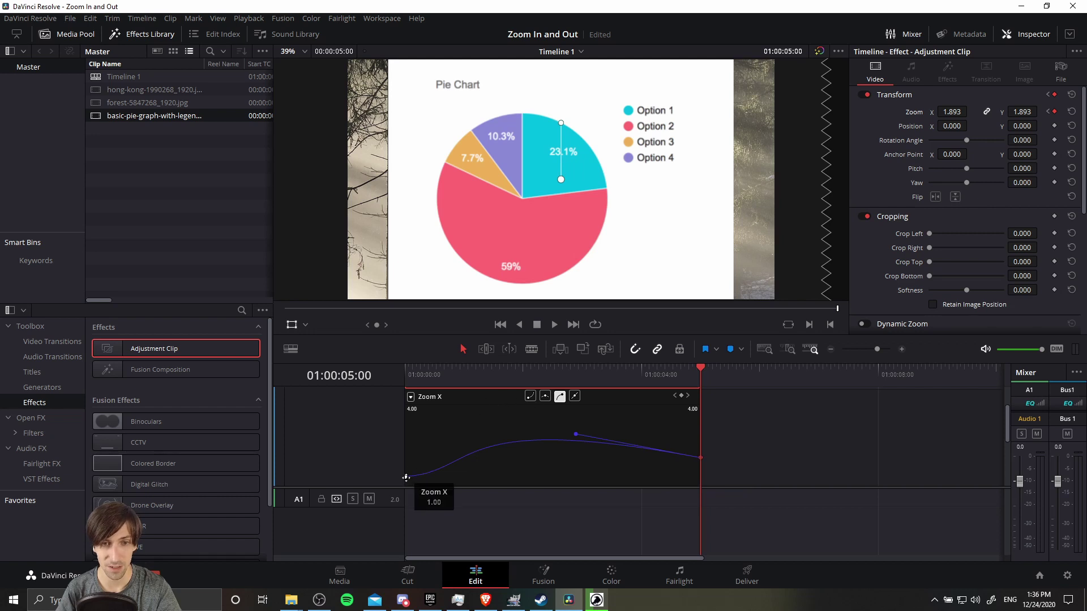
{"action": "left_click", "coordinate": [529, 397]}
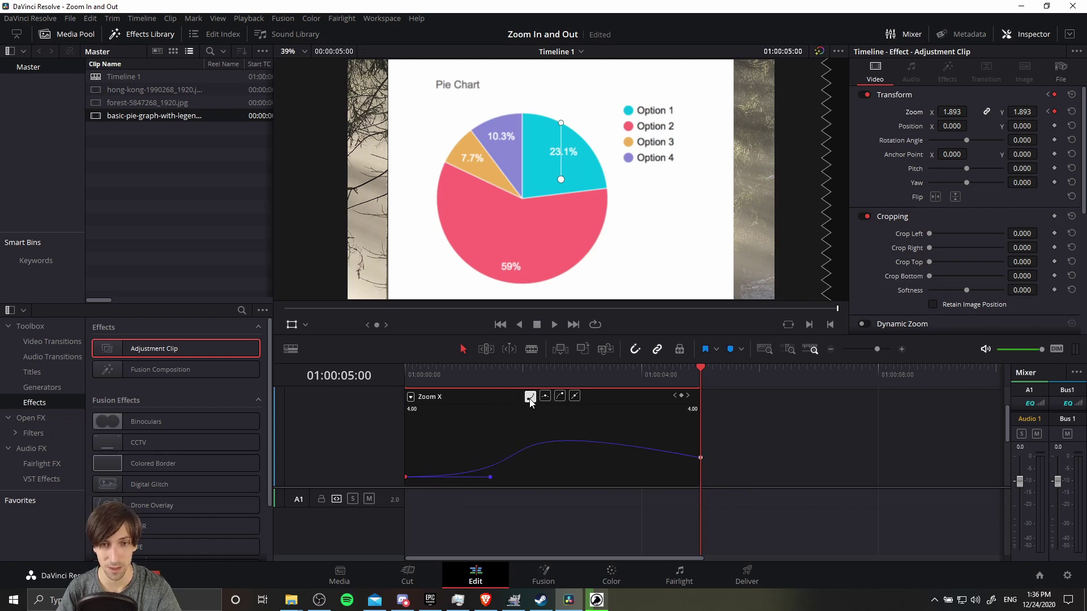
Add two keyframes on the Zoom X curve and reposition them for a smooth rise to 1.893
{"action": "left_click", "coordinate": [592, 441], "text": "alt"}
{"action": "left_click_drag", "start_coordinate": [592, 442], "coordinate": [605, 450]}
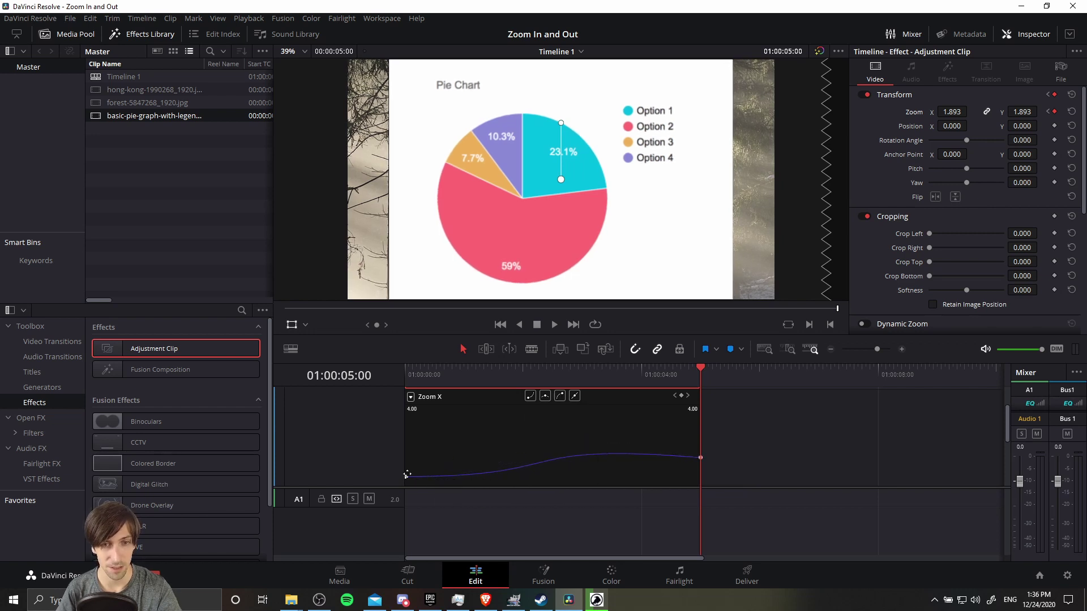
{"action": "left_click", "coordinate": [445, 477], "text": "alt"}
{"action": "left_click_drag", "start_coordinate": [444, 477], "coordinate": [541, 481]}
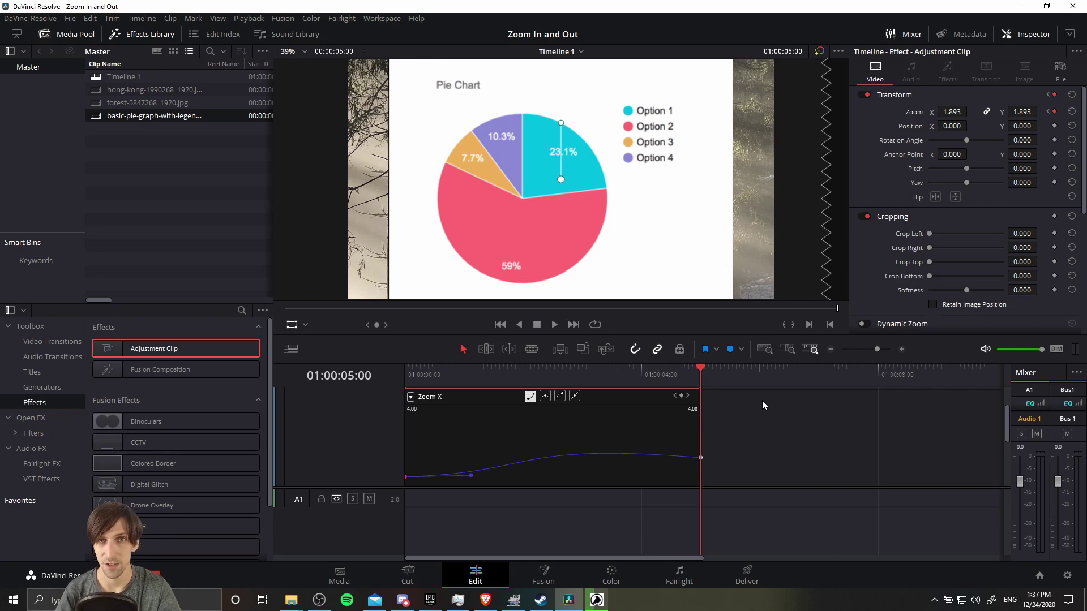
Step back one frame from the end and switch to the Cut page
{"action": "key", "text": "Left"}
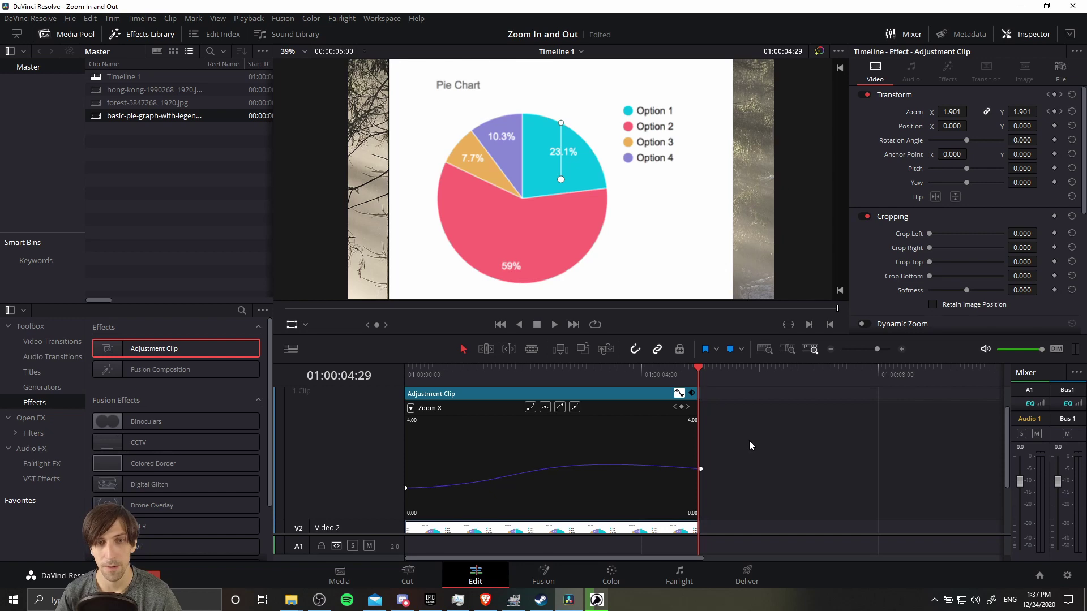
{"action": "left_click", "coordinate": [406, 575]}
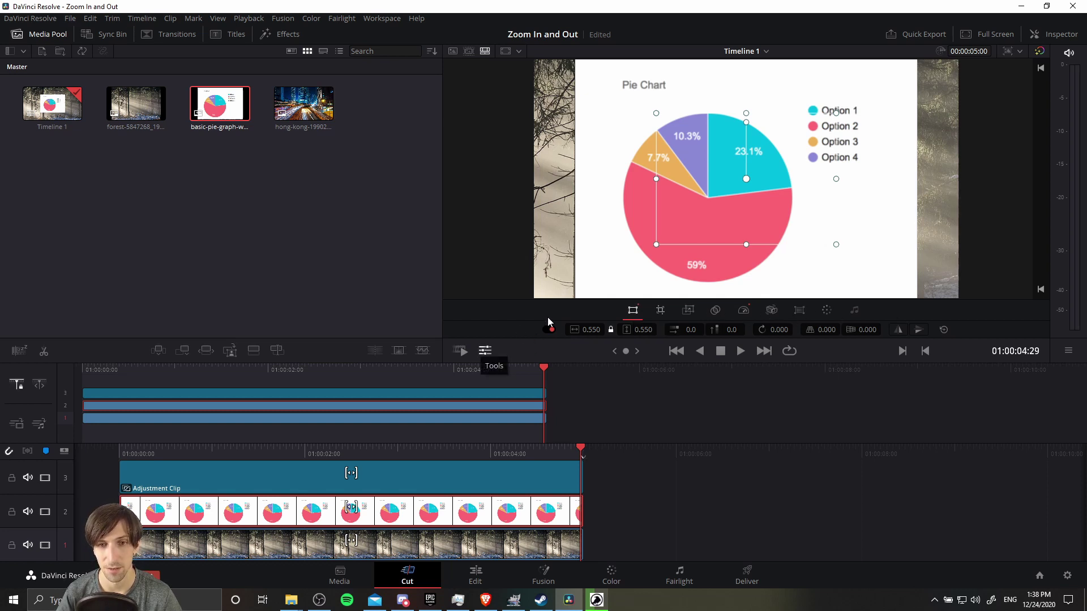
Show the pie chart's Transform controls, set its zoom to 0.550, and open the Inspector
{"action": "left_click", "coordinate": [485, 351]}
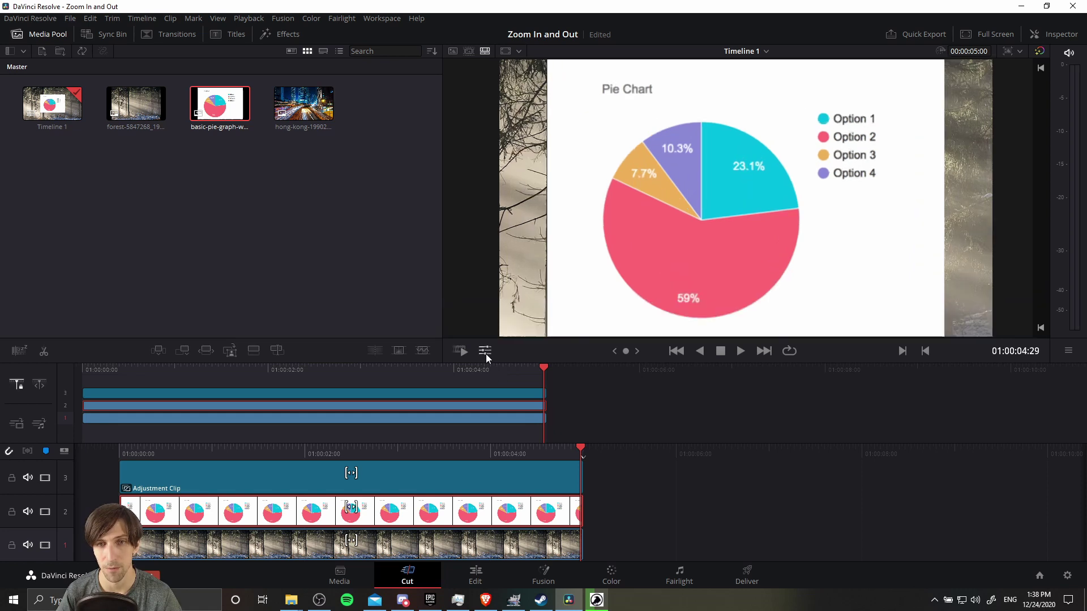
{"action": "left_click", "coordinate": [485, 352]}
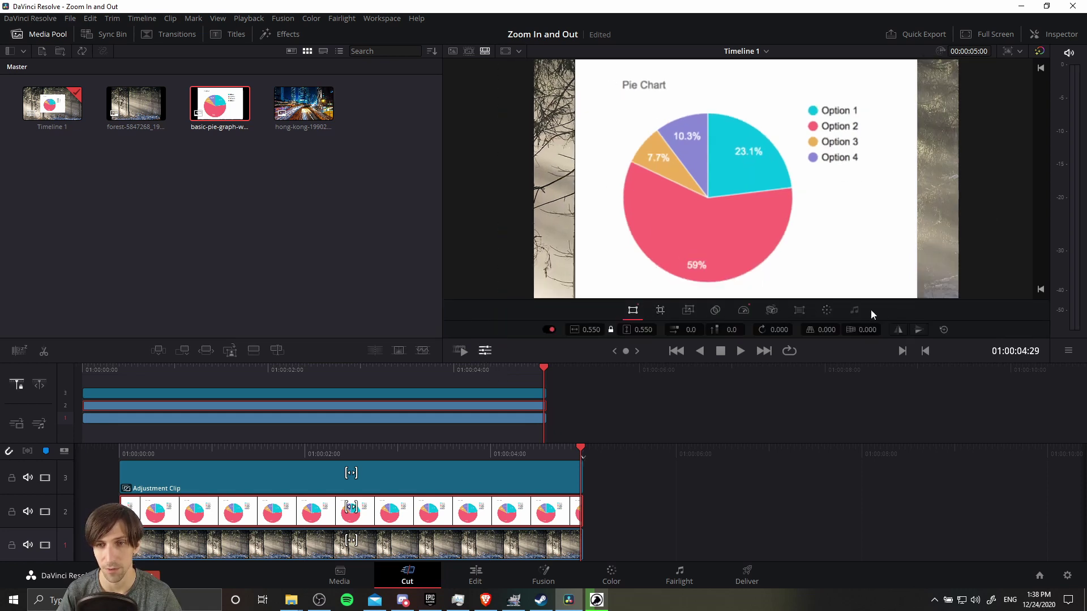
{"action": "left_click", "coordinate": [634, 311]}
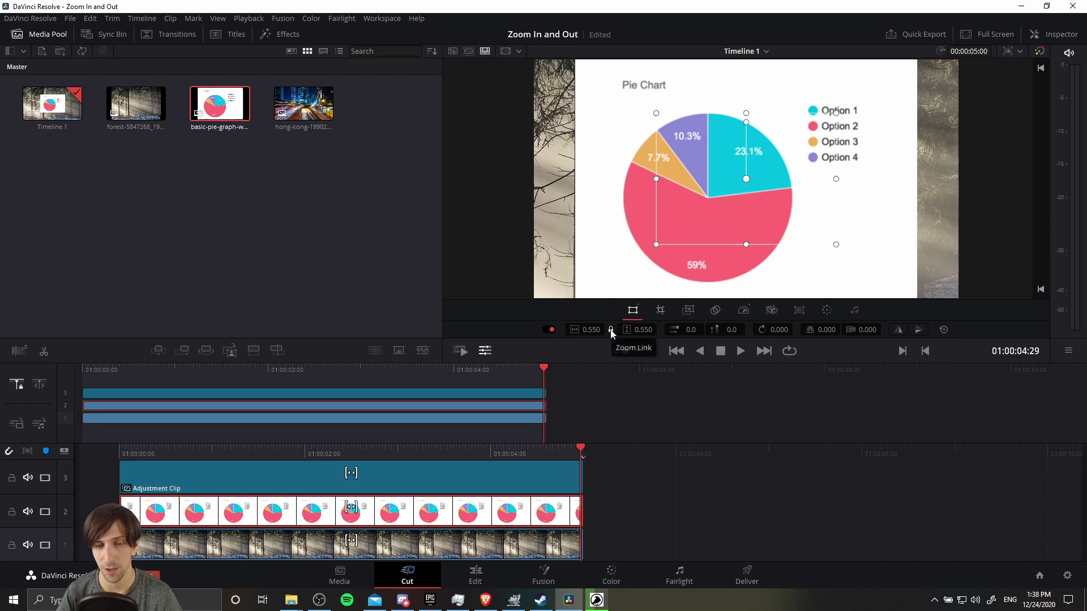
{"action": "mouse_move", "coordinate": [591, 329]}
{"action": "left_mouse_down"}
{"action": "mouse_move", "coordinate": [622, 330]}
{"action": "mouse_move", "coordinate": [572, 329]}
{"action": "mouse_move", "coordinate": [591, 331]}
{"action": "mouse_move", "coordinate": [583, 329]}
{"action": "left_mouse_up"}
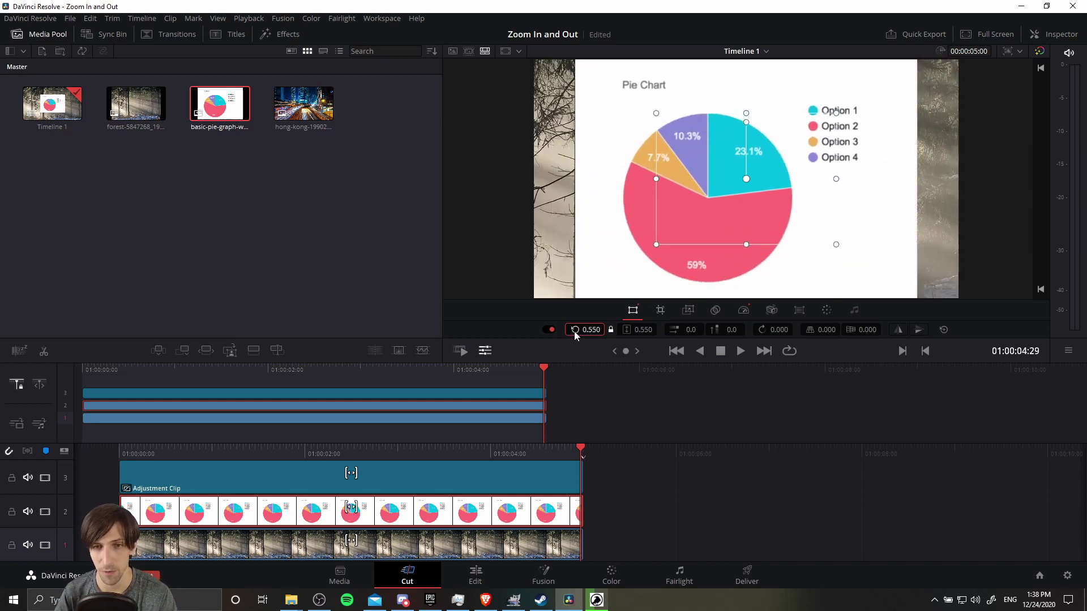
{"action": "left_click", "coordinate": [1048, 35]}
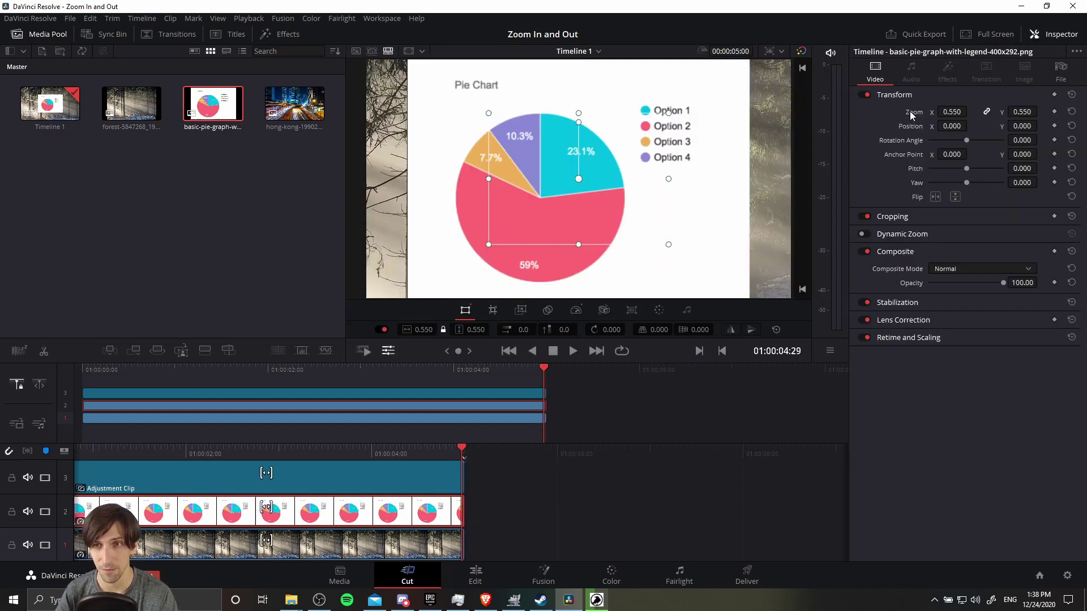
Check the adjustment and pie-chart clip settings, close the Inspector, and try Dynamic Zoom before returning to Transform
{"action": "left_click", "coordinate": [382, 481]}
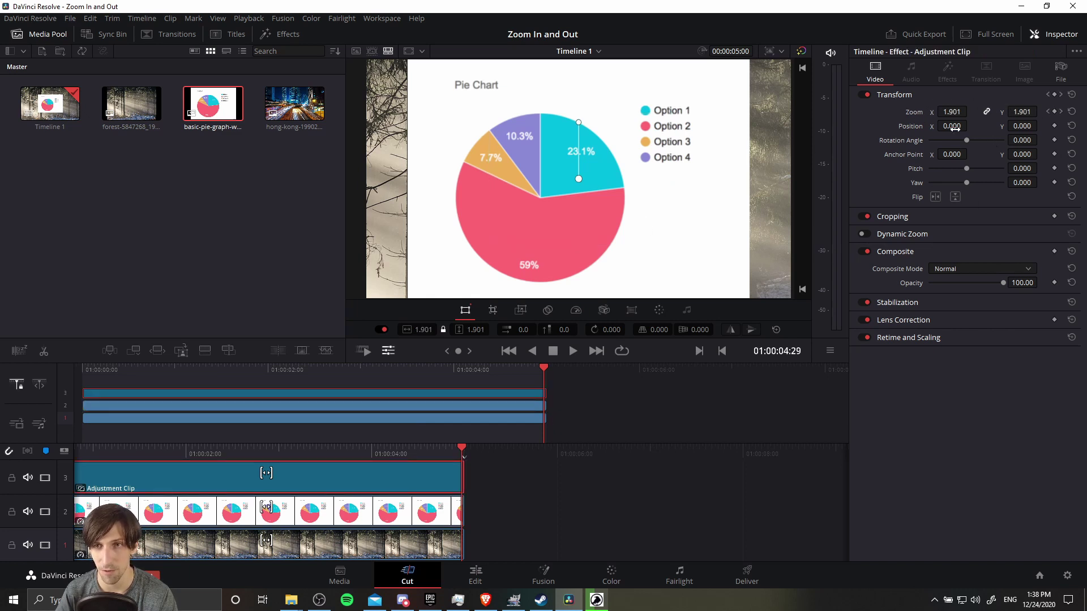
{"action": "left_click", "coordinate": [316, 512]}
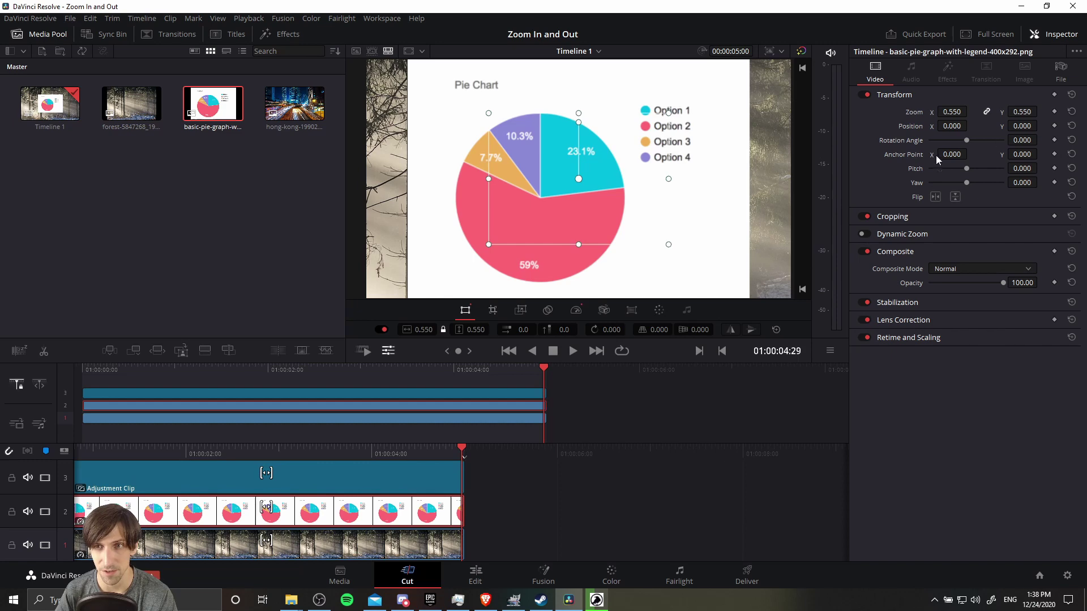
{"action": "left_click", "coordinate": [1053, 34]}
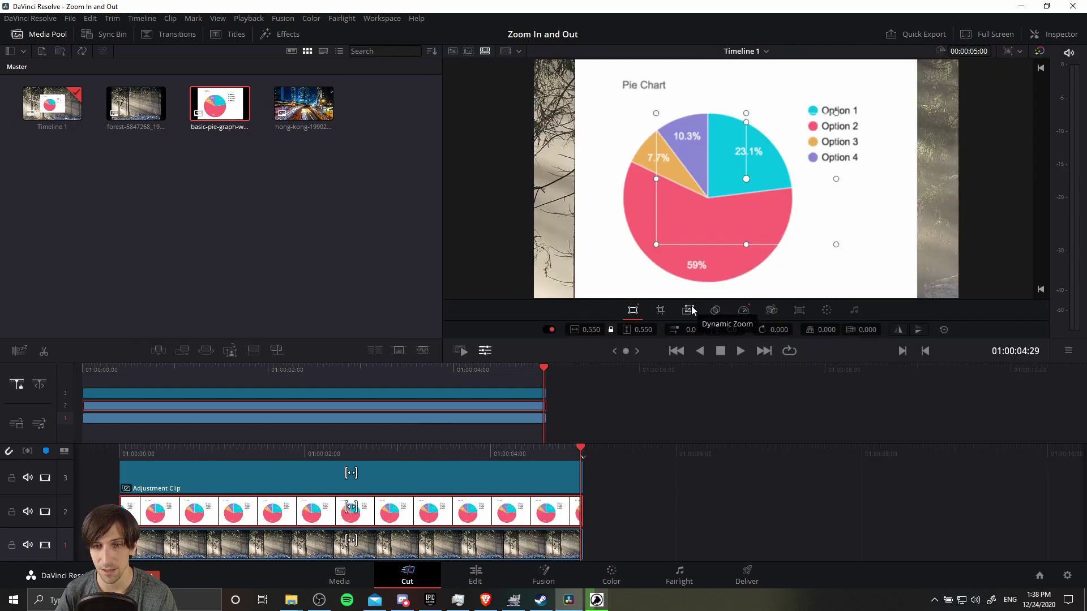
{"action": "left_click", "coordinate": [687, 311]}
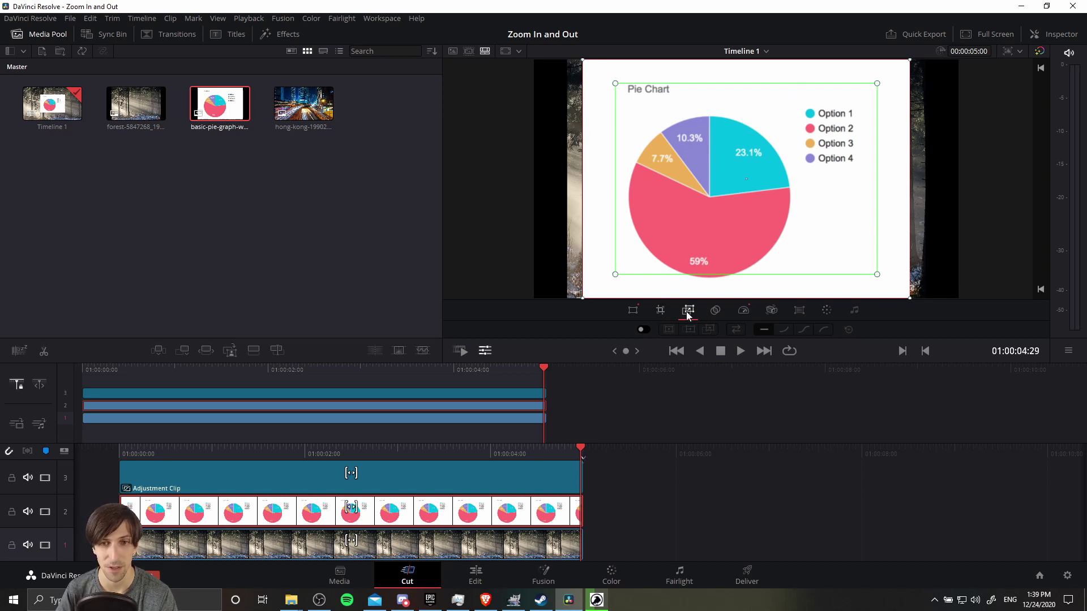
{"action": "left_click", "coordinate": [633, 310]}
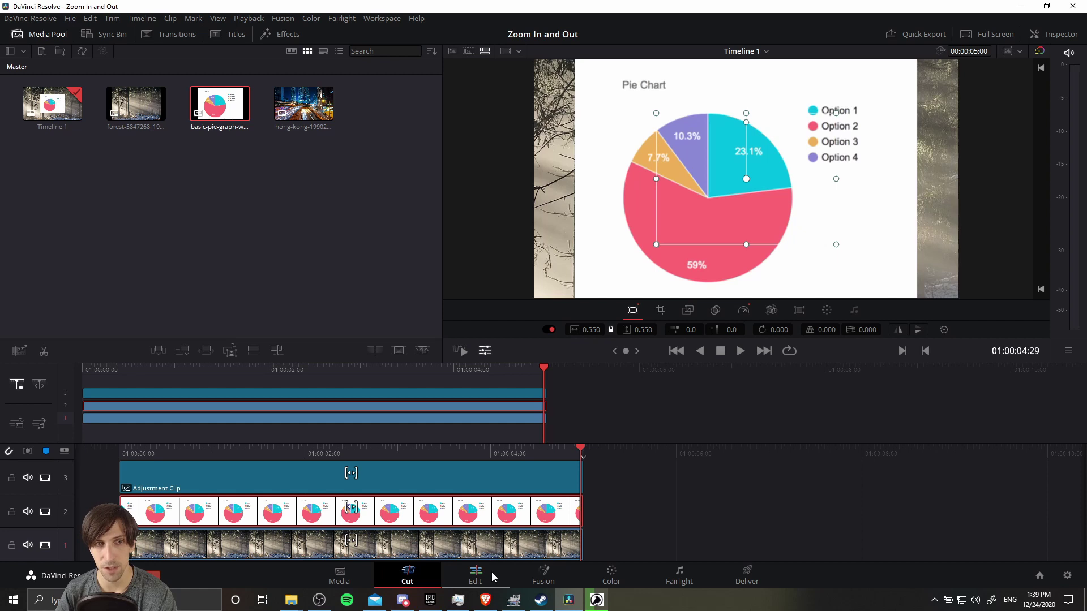